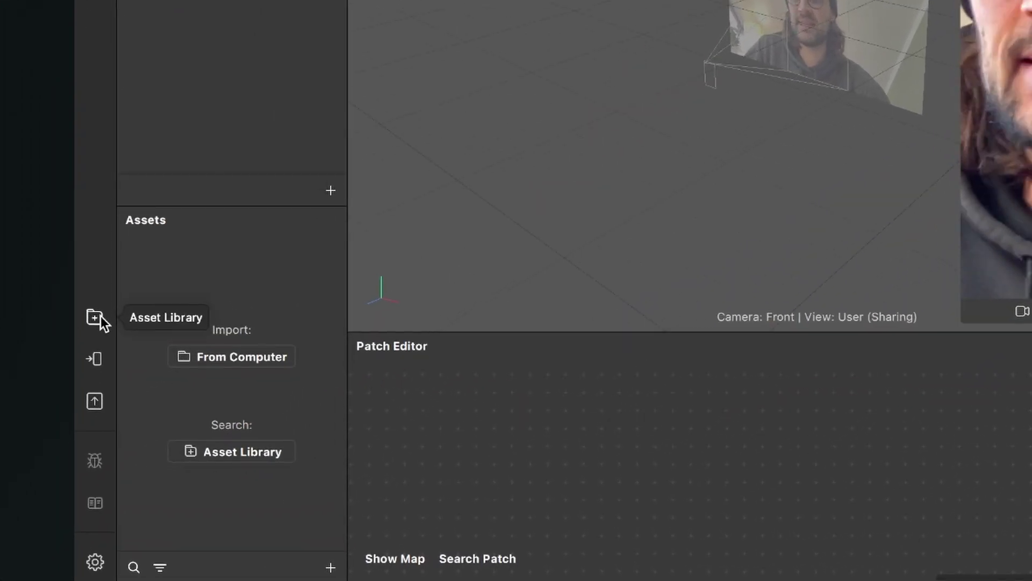
Step: Search the AR Library for 'sobel' and import the free Sobel Filter patch
left_click(100, 317)
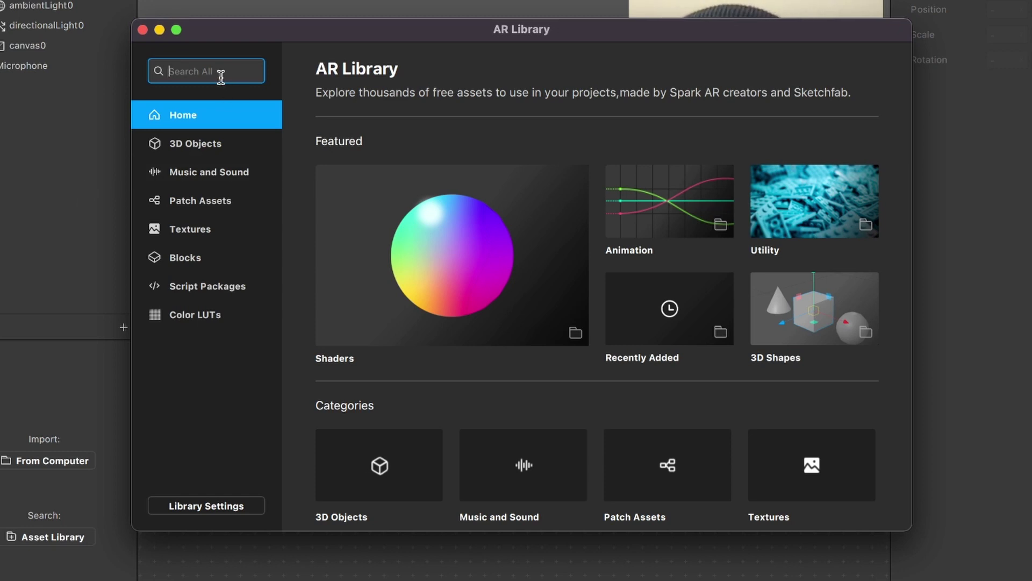
type("sobel")
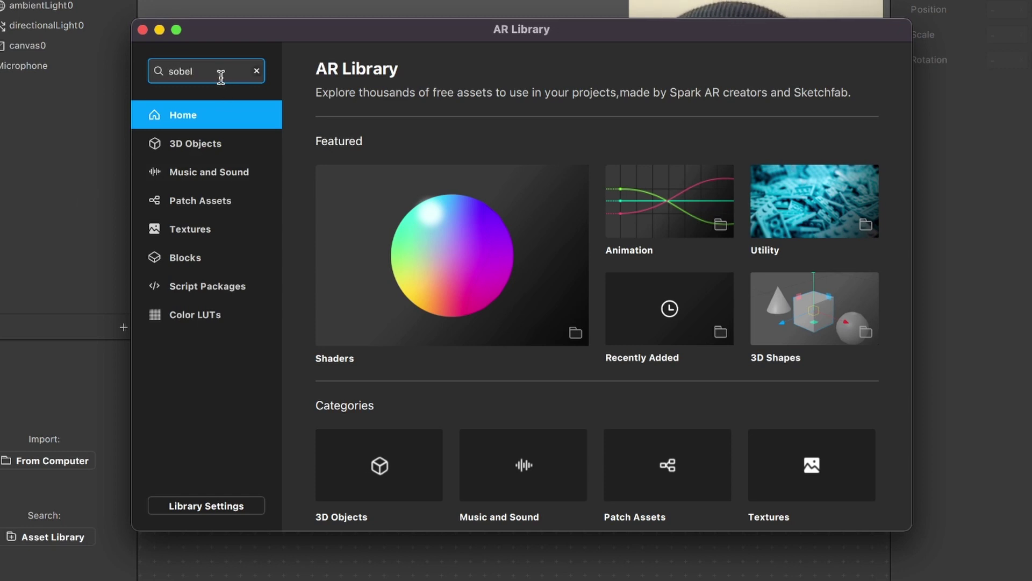
key("Return")
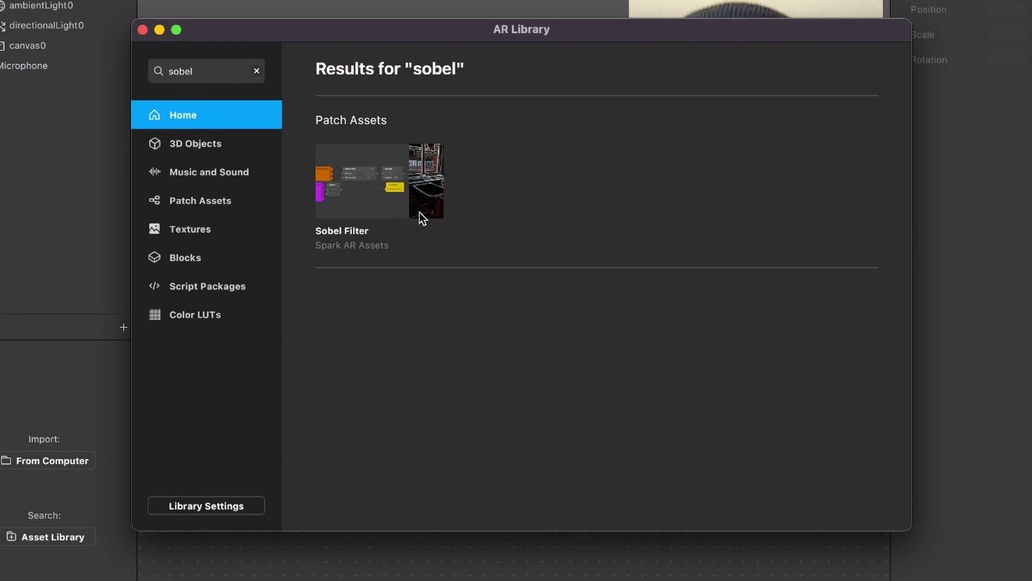
left_click(394, 166)
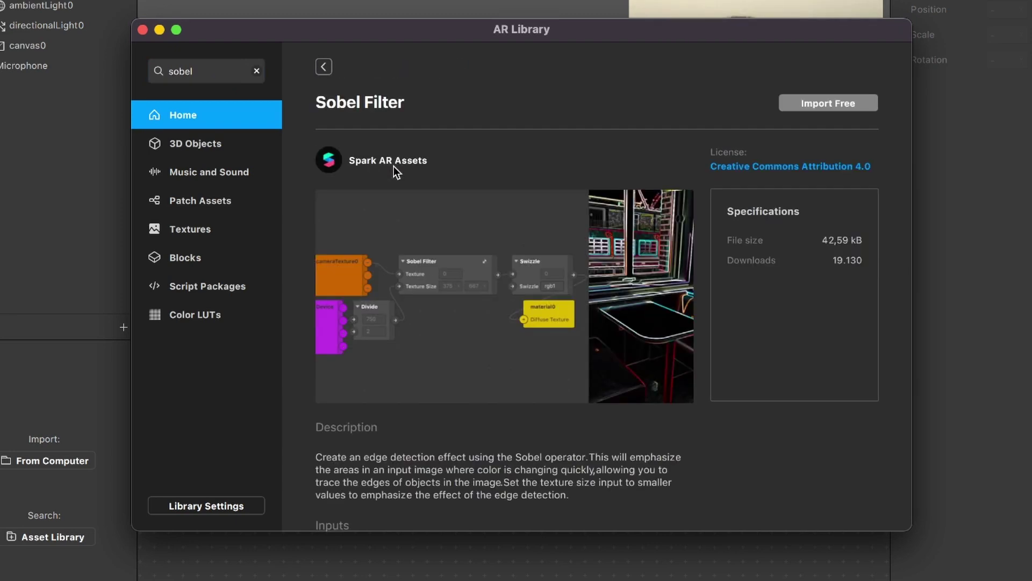
left_click(843, 103)
left_click(143, 29)
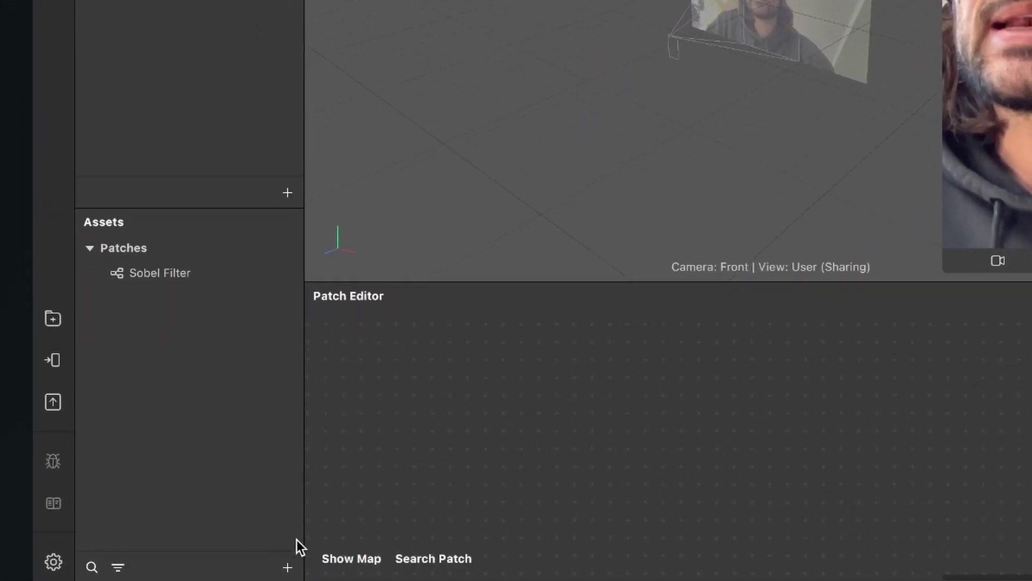
Step: Create a new material asset named 'Outlines'
left_click(288, 568)
left_click(367, 427)
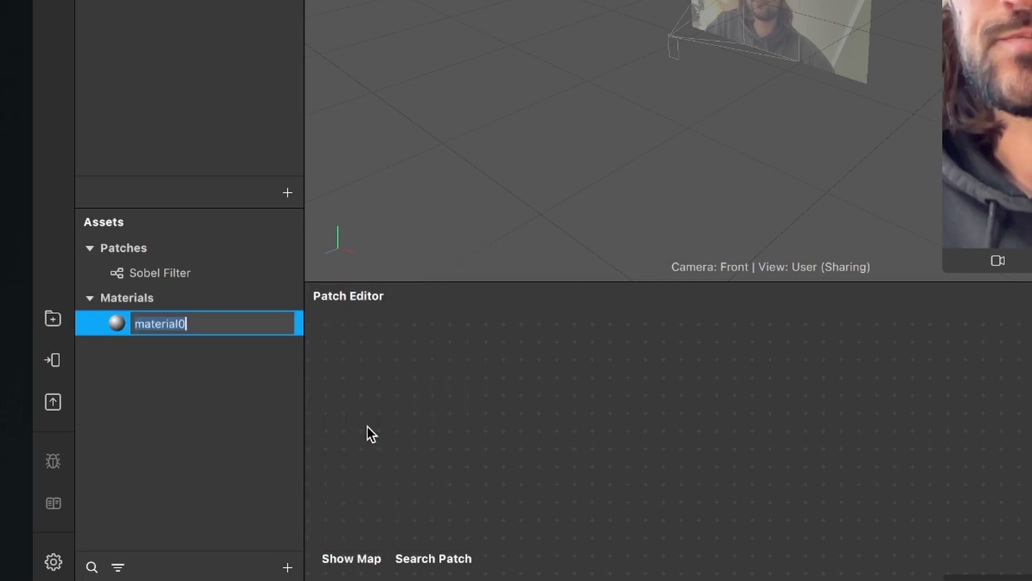
type("Outlines")
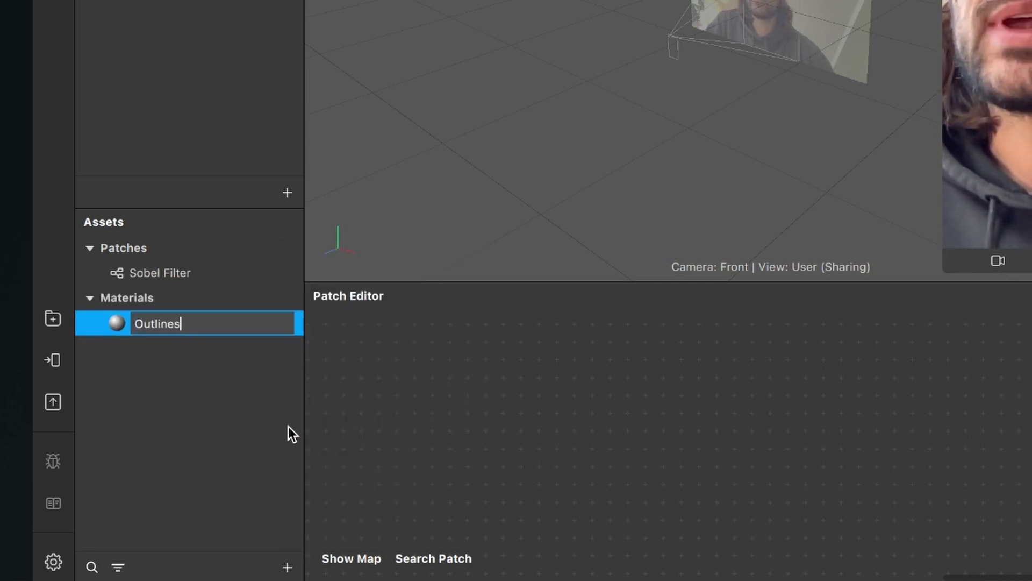
key("Return")
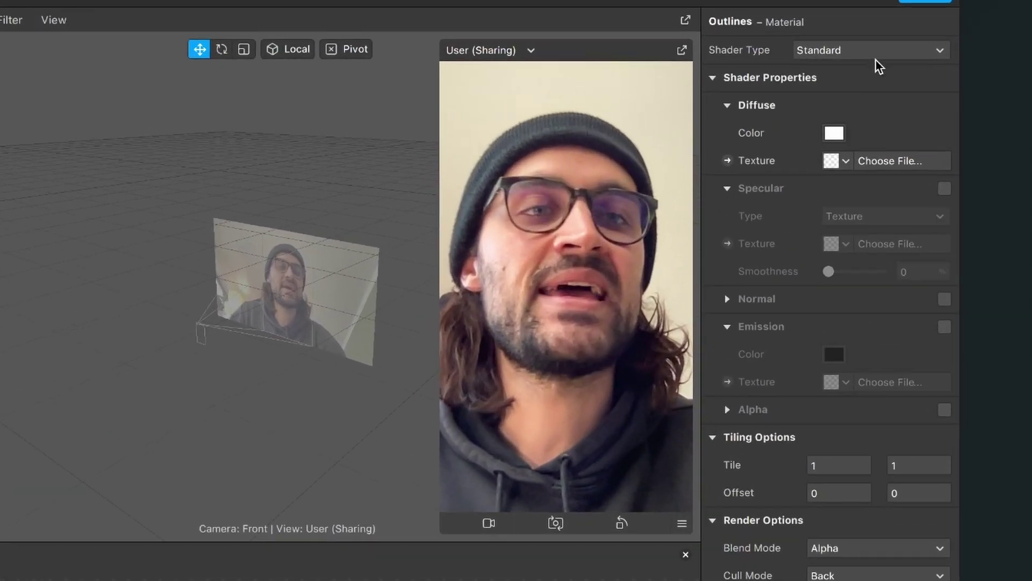
Step: Set the Outlines shader type to Flat and create a patch for its Diffuse Texture
left_click(922, 51)
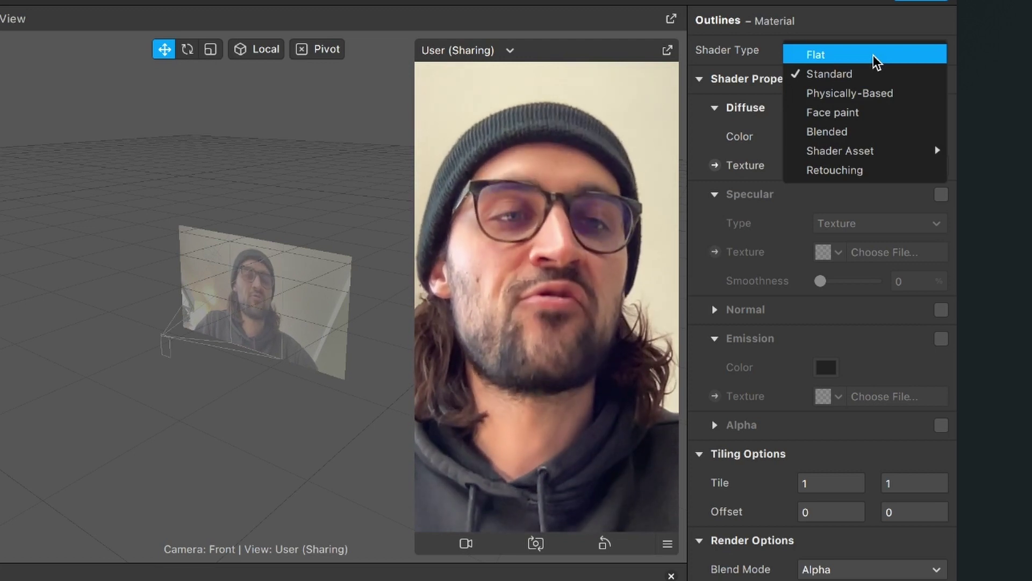
left_click(876, 56)
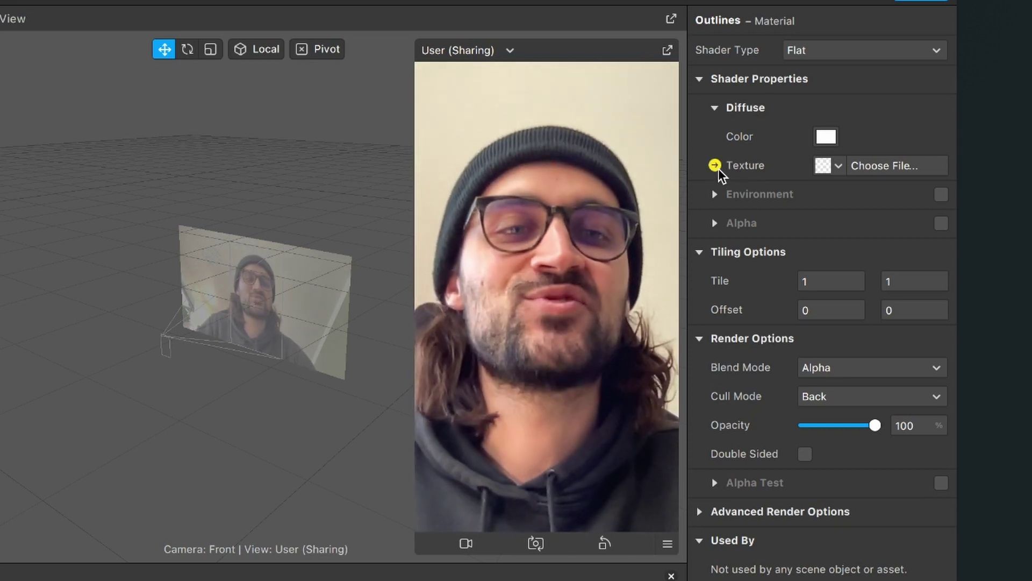
left_click(716, 166)
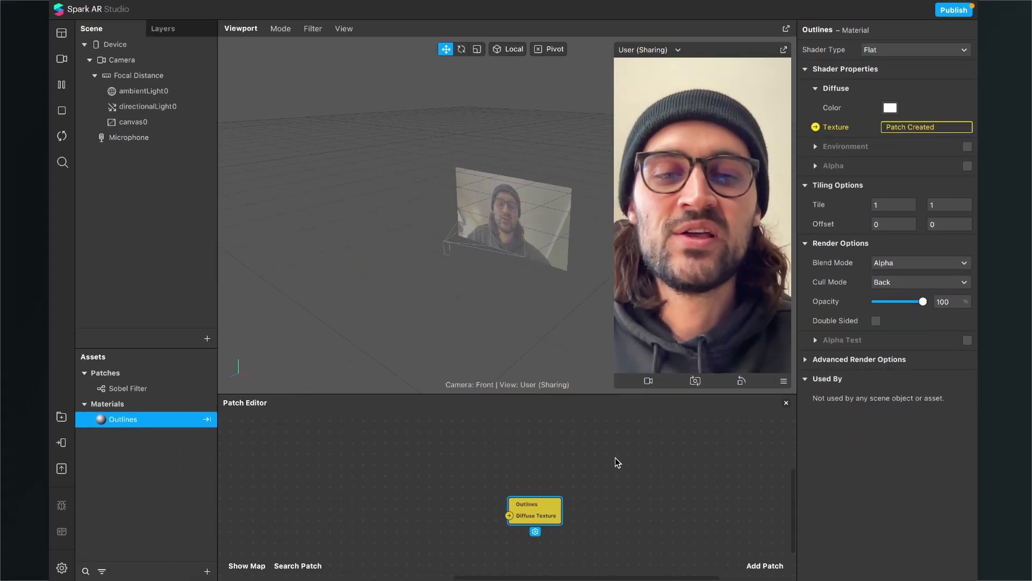
Step: Shift the Outlines node right and select Camera to extract cameraTexture0
left_click_drag(481, 477, 628, 469)
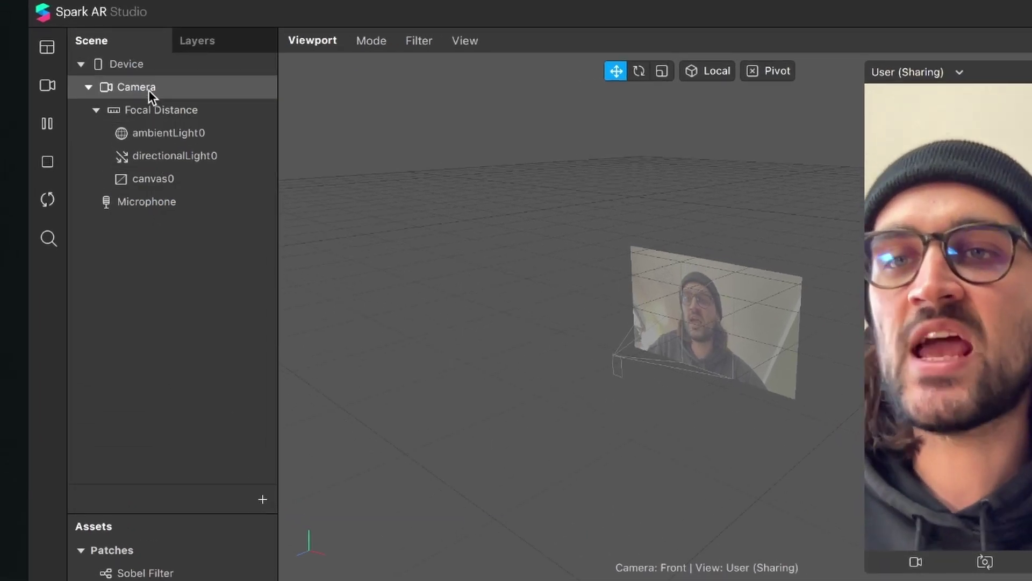
left_click(149, 89)
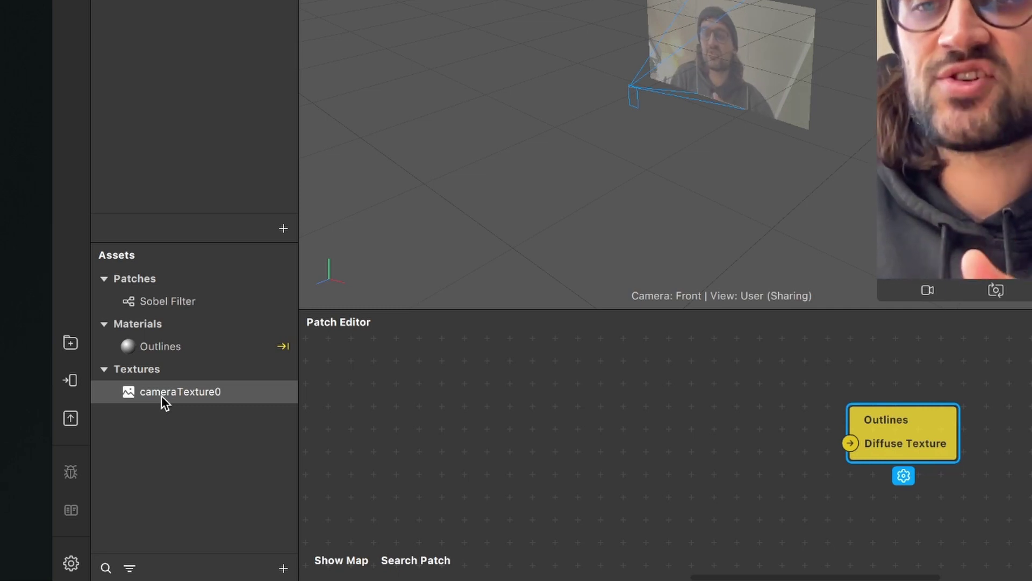
Step: Drag cameraTexture0 from Assets into the Patch Editor
left_click_drag(162, 395, 385, 395)
scroll(540, 417, "down", 3)
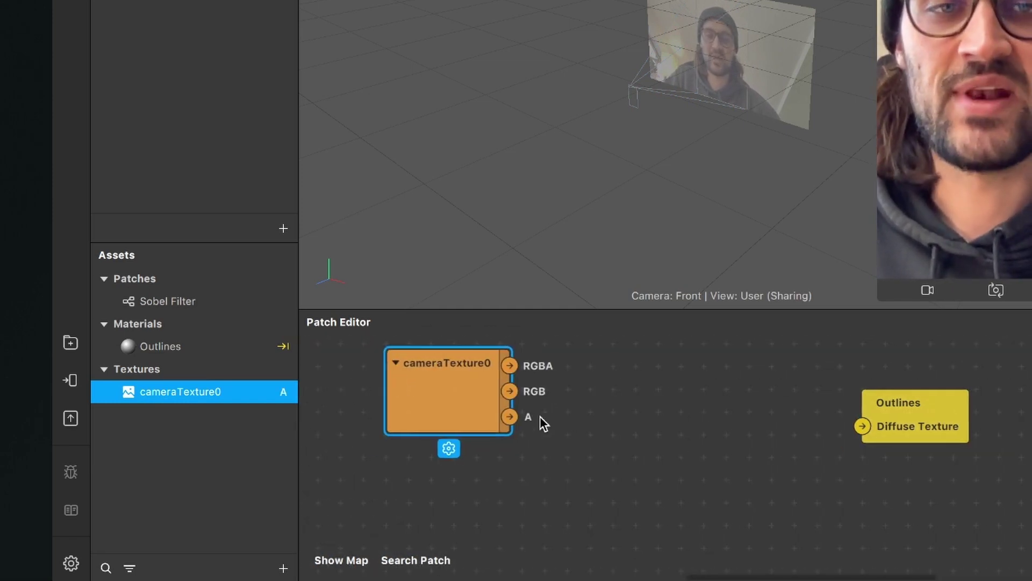
left_click_drag(467, 430, 437, 425)
Step: Place the Sobel Filter patch between cameraTexture0 and the Outlines node
left_click(833, 411)
left_click_drag(833, 412, 959, 425)
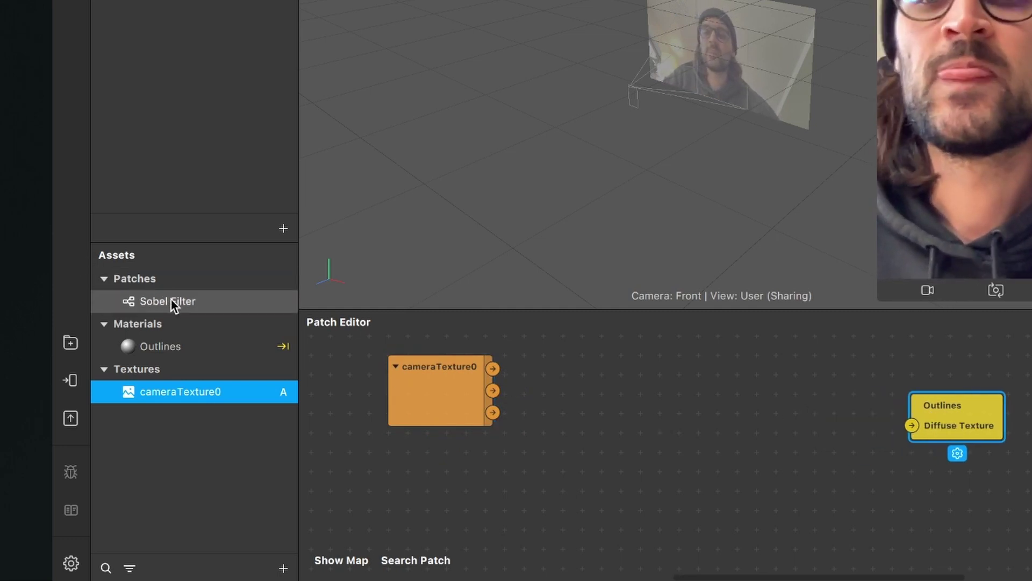
left_click_drag(171, 299, 679, 411)
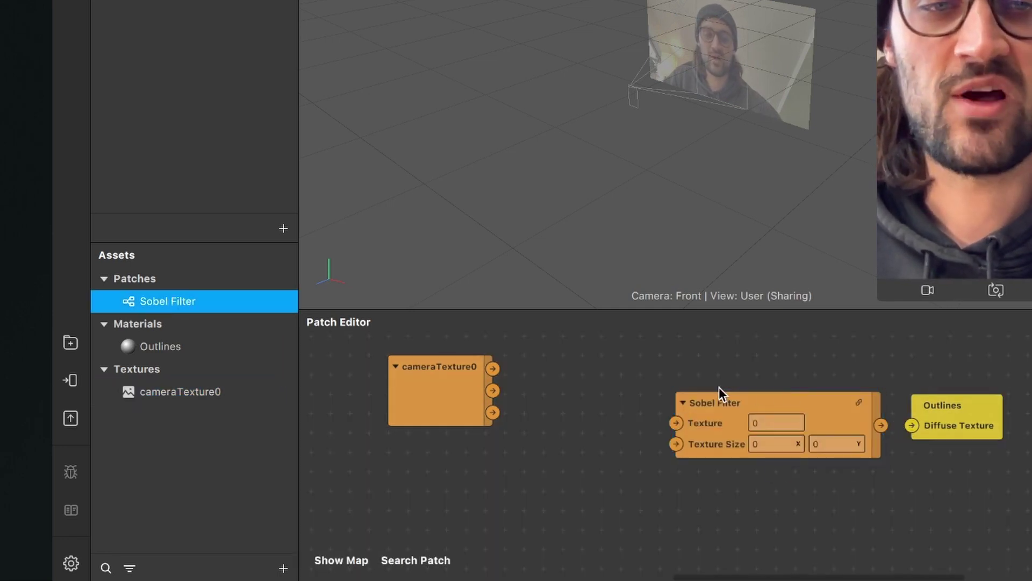
left_click_drag(770, 405, 703, 403)
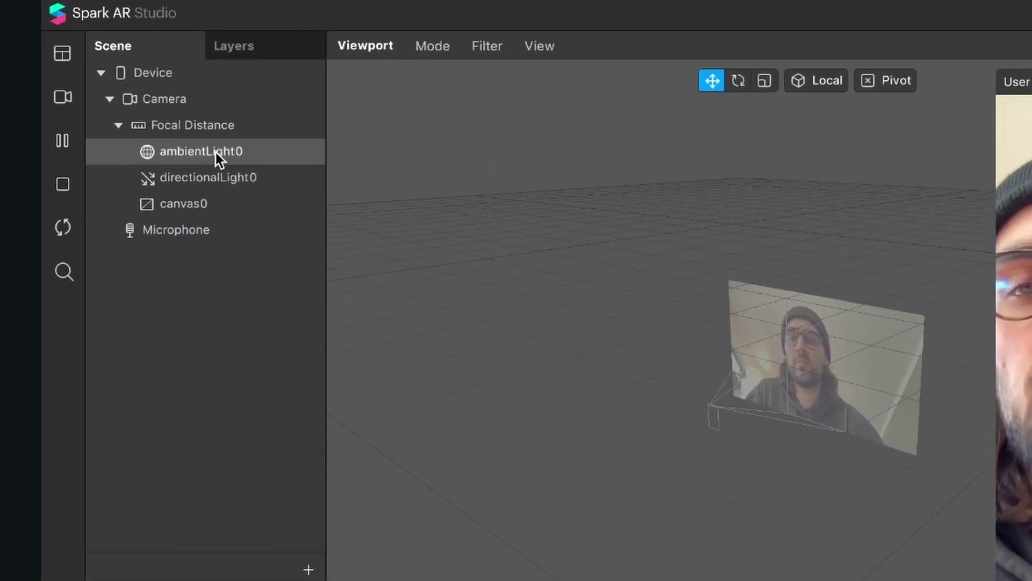
Step: Drag Device from the Scene panel into the graph below cameraTexture0
left_click(201, 82)
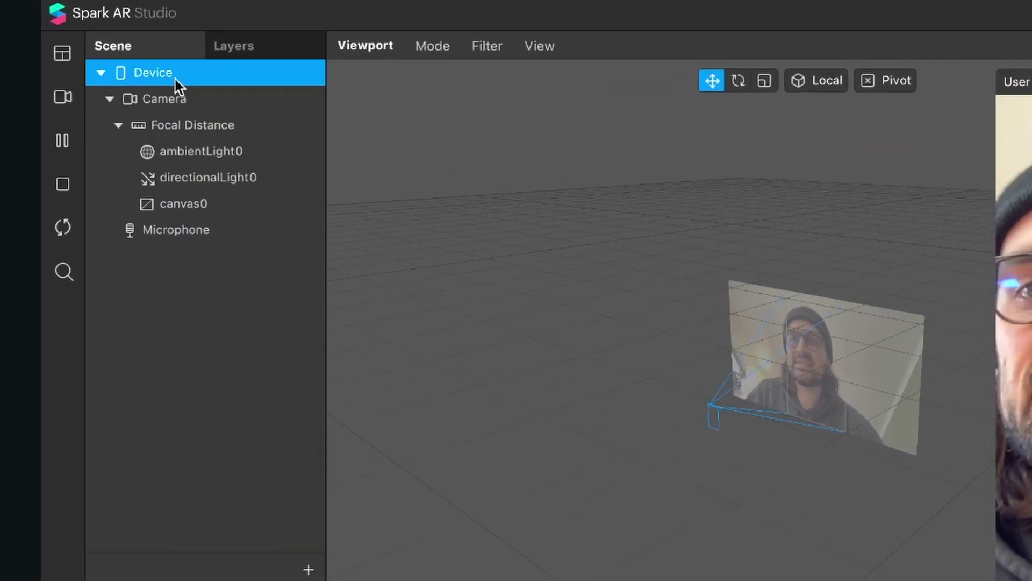
left_click_drag(175, 76, 460, 485)
left_click_drag(459, 372, 472, 477)
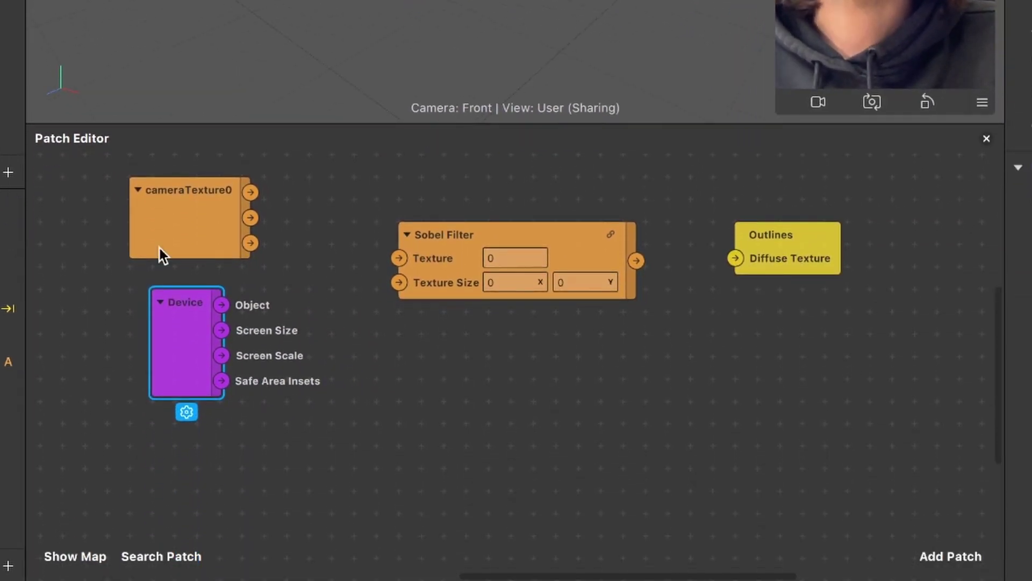
left_click_drag(191, 337, 226, 369)
scroll(325, 396, "up", 3)
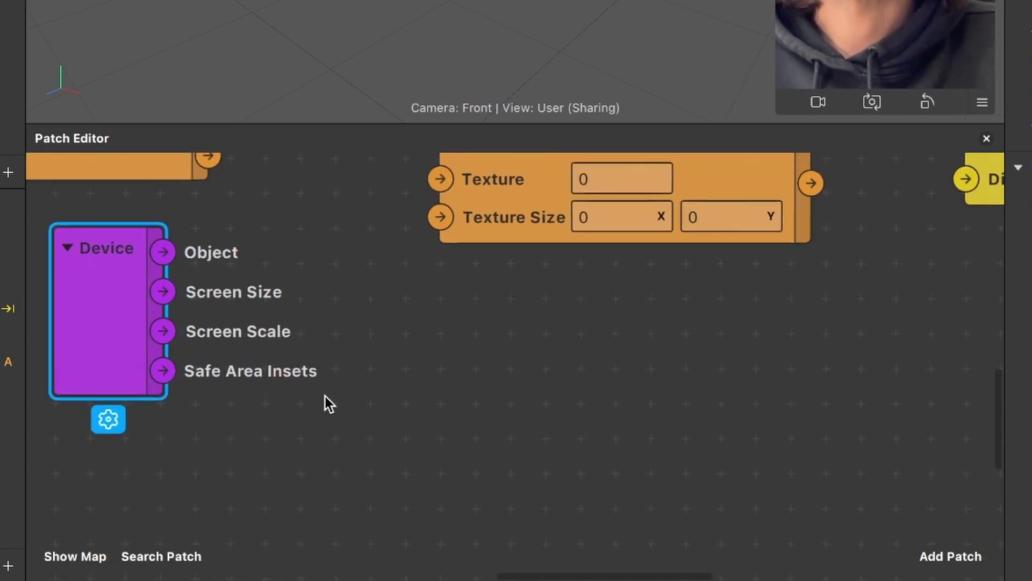
scroll(327, 398, "down", 2)
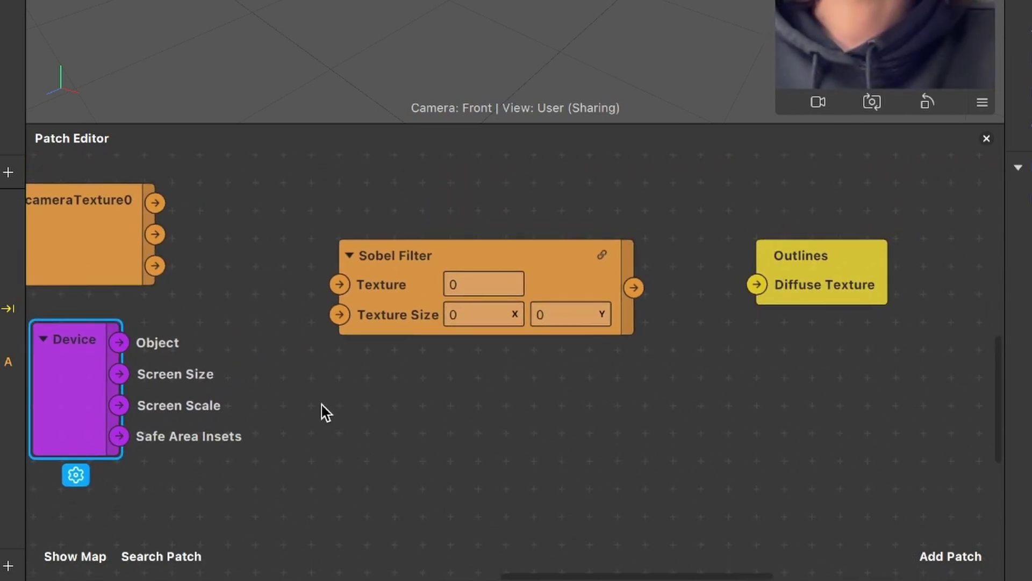
scroll(353, 408, "left", 5)
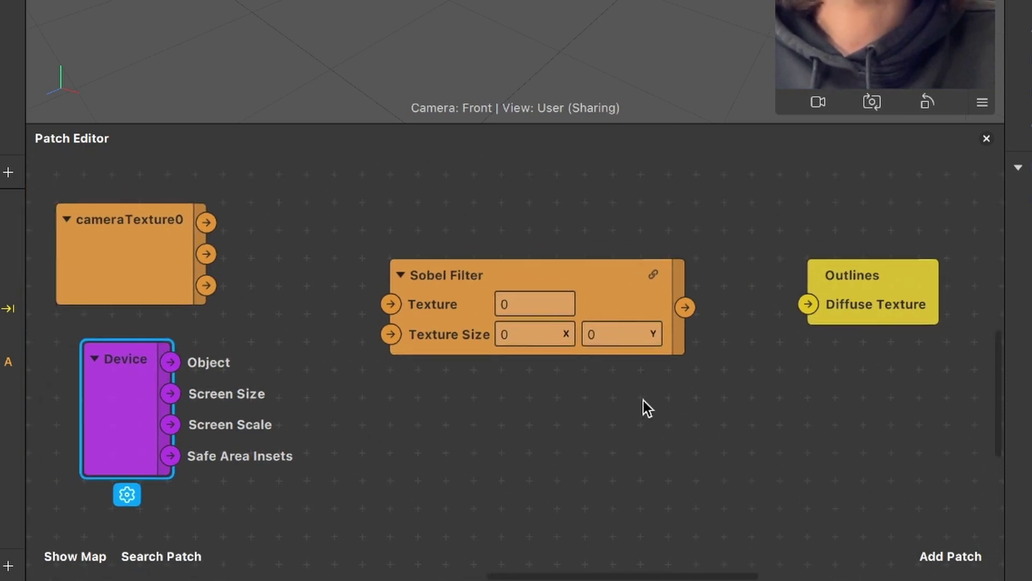
Step: Add a Divide patch and position it below Sobel Filter
left_click(950, 557)
type("di")
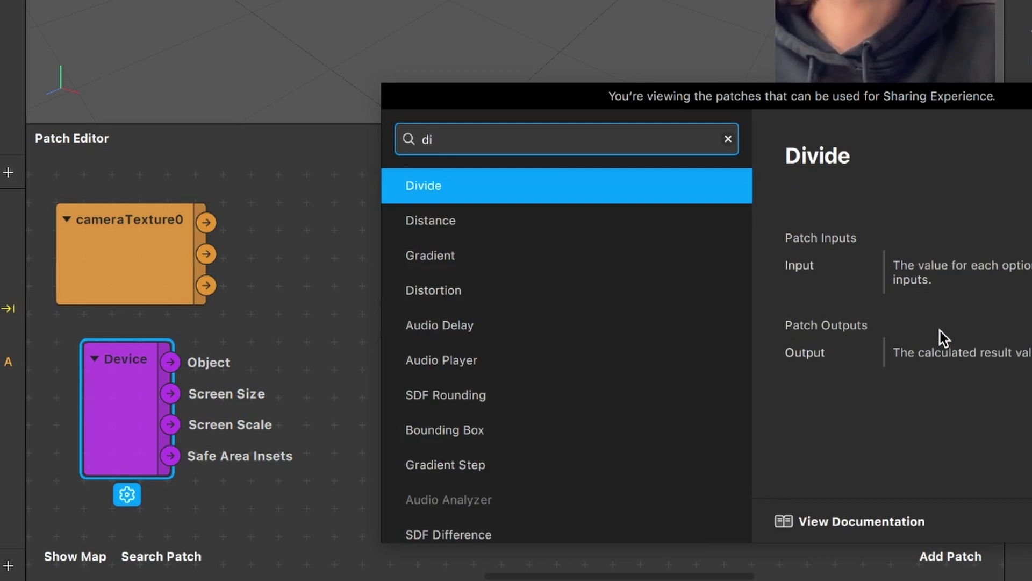
key("Return")
left_click_drag(562, 380, 347, 373)
Step: Add a Swizzle patch and place it just left of the Outlines node
left_click(960, 547)
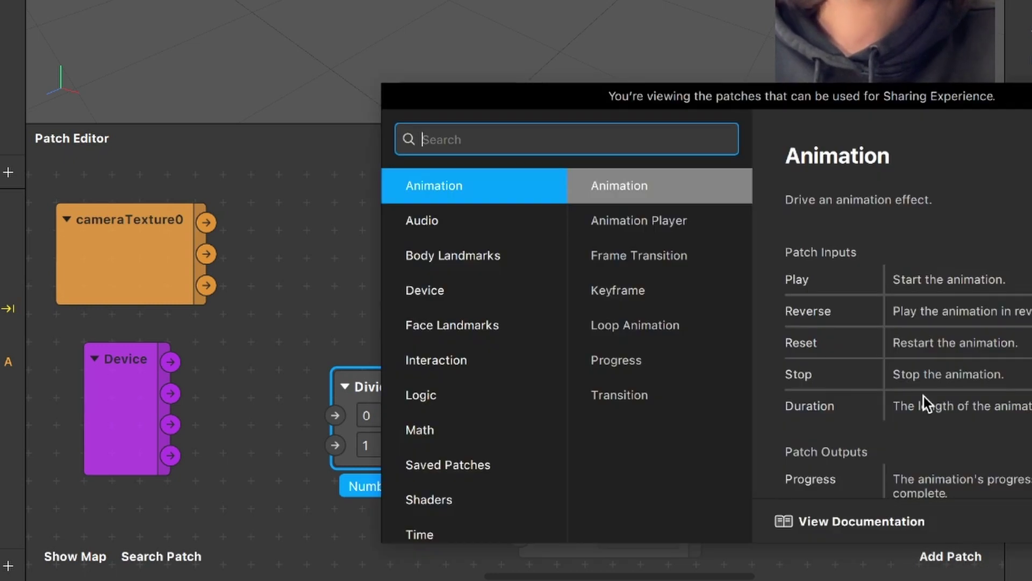
type("swiz")
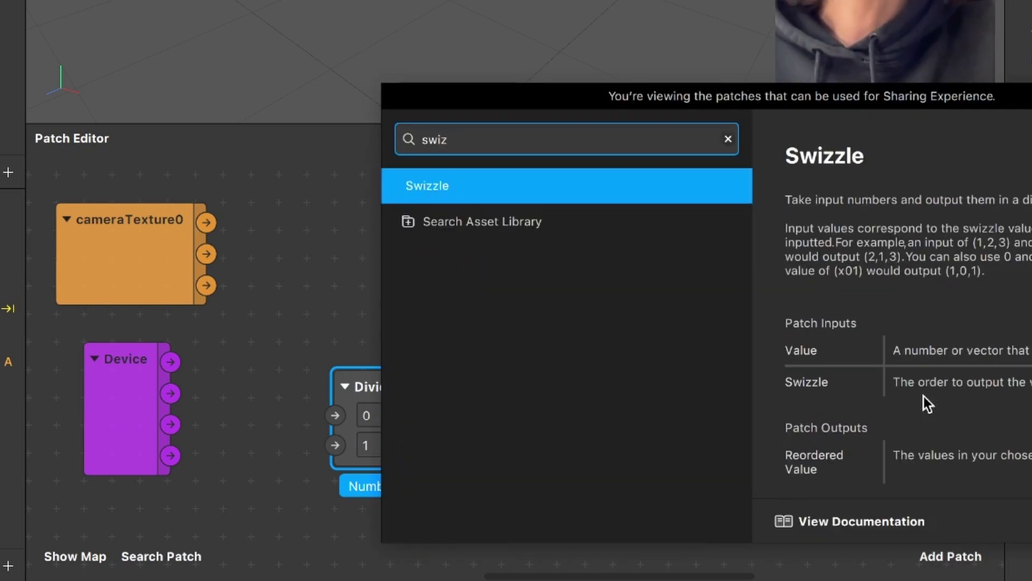
key("Return")
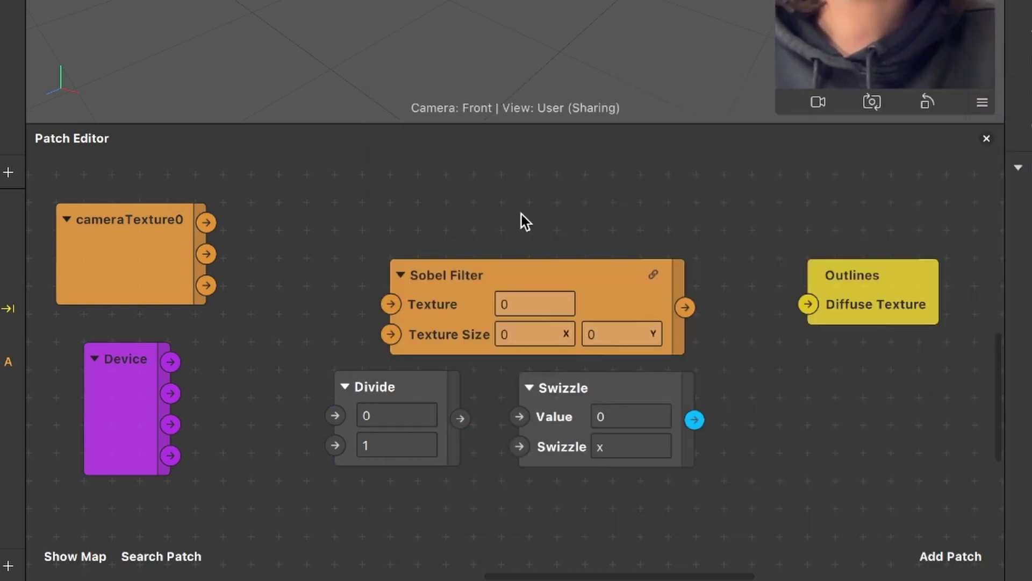
left_click_drag(472, 279, 437, 245)
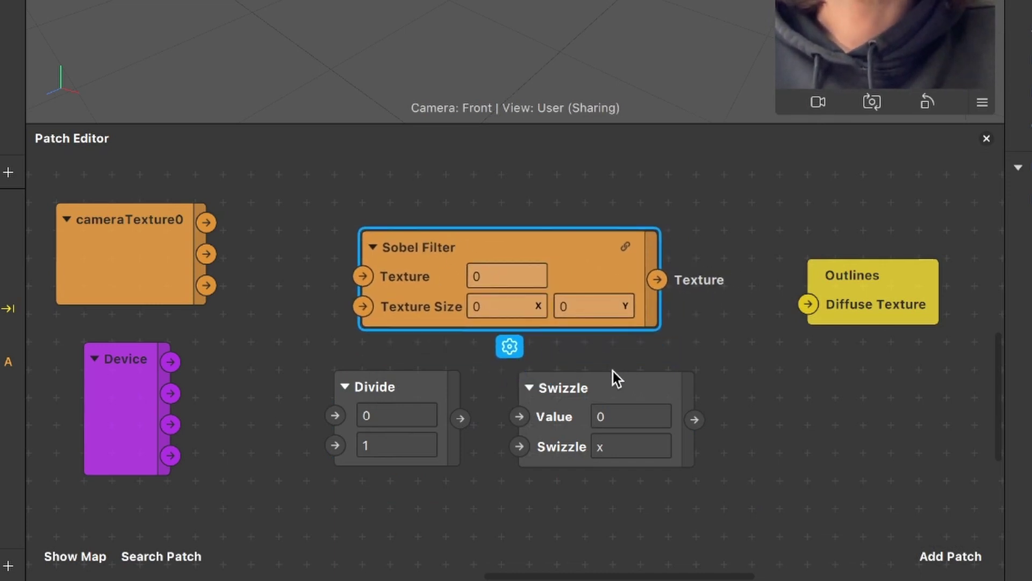
left_click_drag(892, 297, 975, 290)
scroll(775, 327, "down", 3)
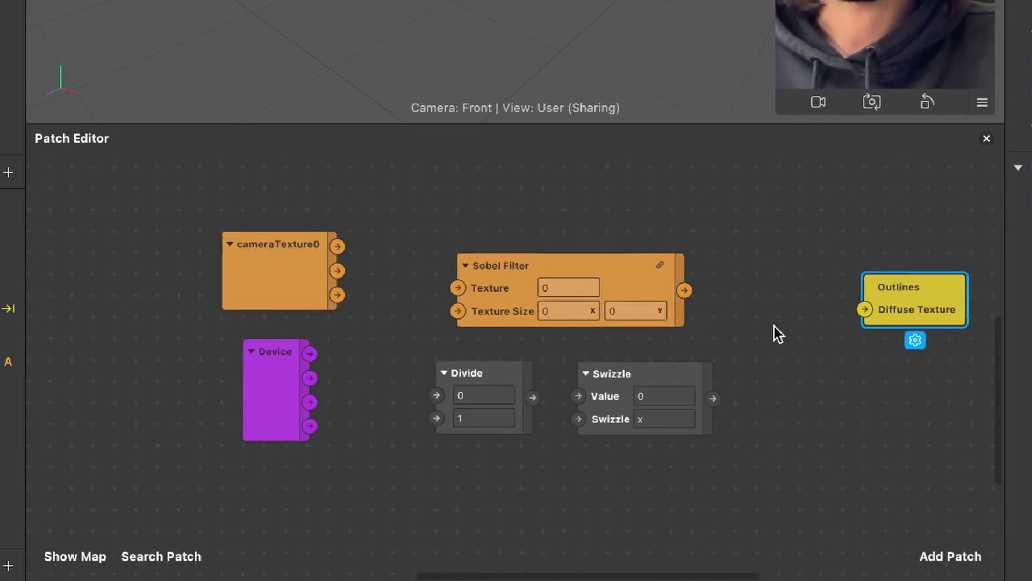
scroll(775, 327, "right", 2)
left_click_drag(871, 318, 931, 335)
left_click(586, 387)
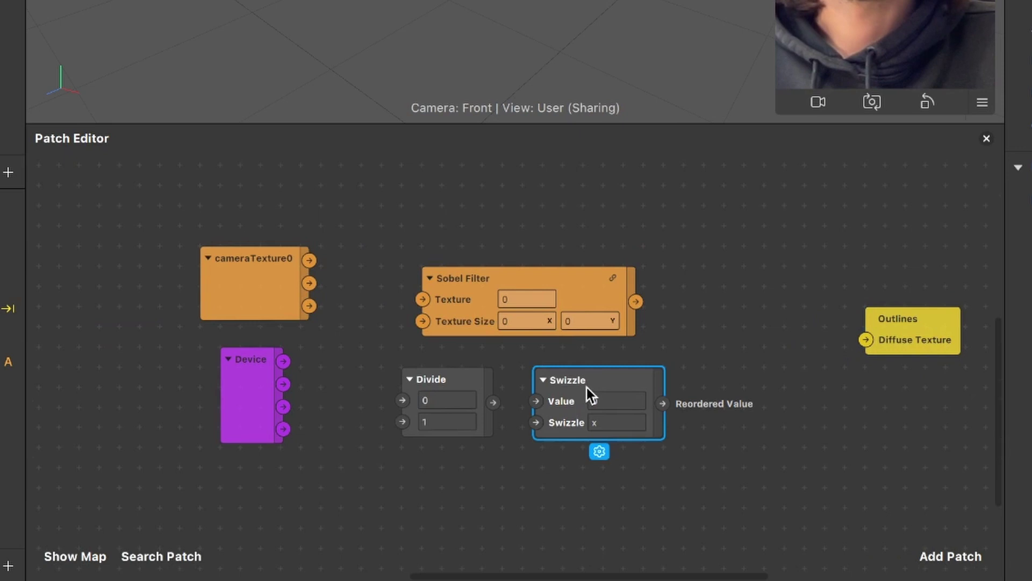
left_click_drag(586, 387, 772, 309)
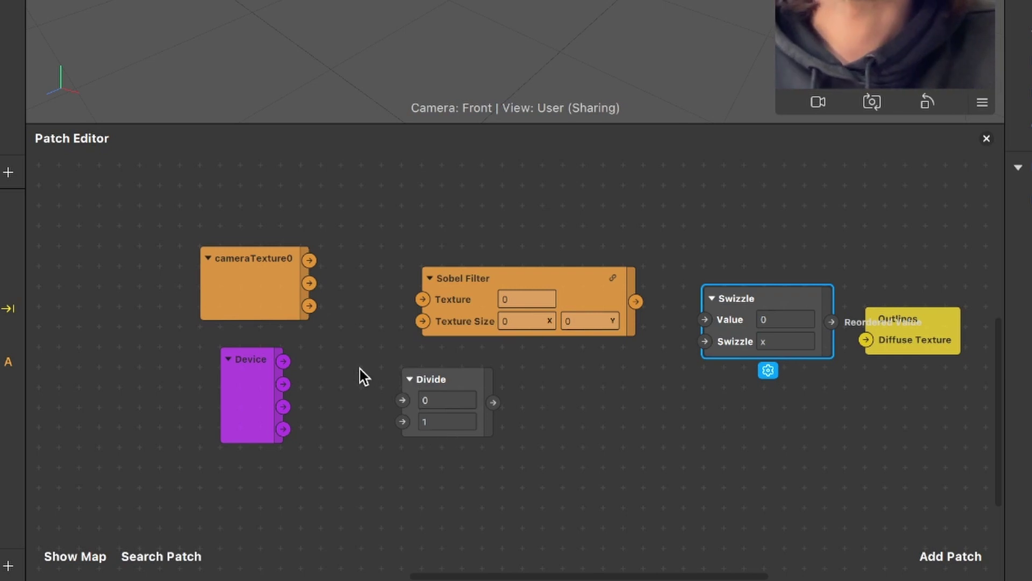
Step: Connect cameraTexture0 RGBA to Sobel Filter Texture, and Sobel output to Swizzle Value
scroll(362, 376, "up", 3)
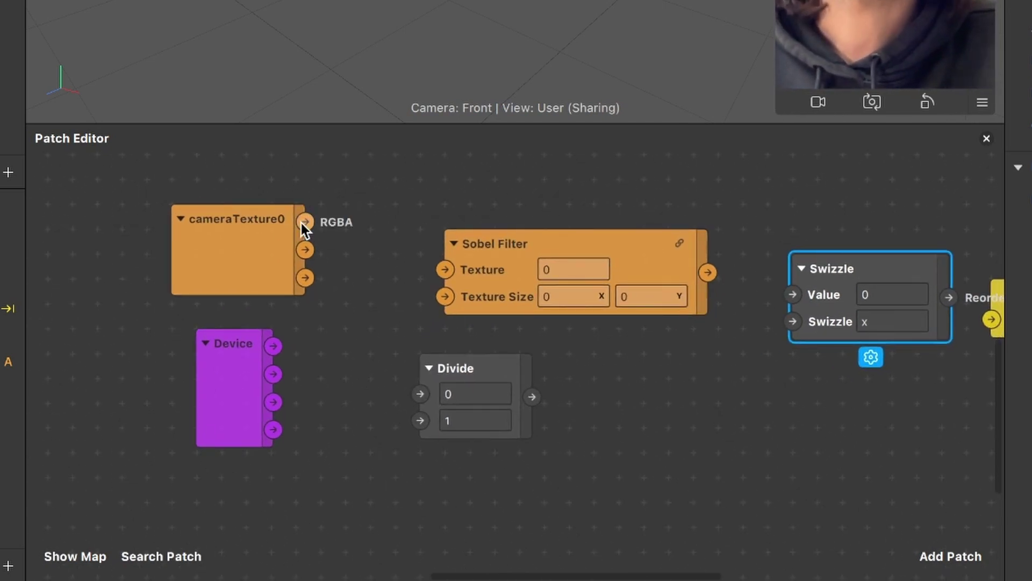
left_click_drag(301, 223, 442, 262)
scroll(438, 264, "right", 5)
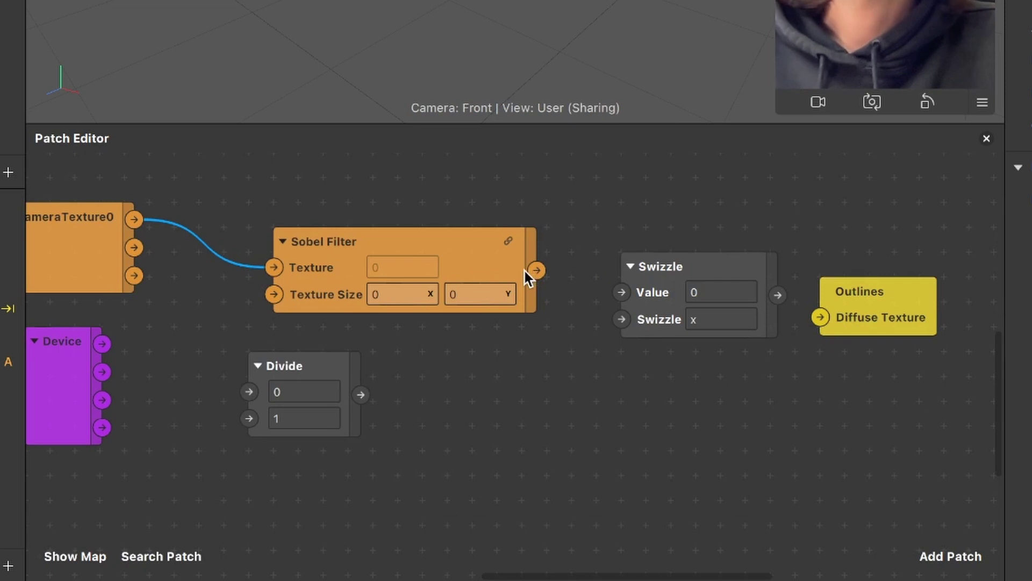
left_click_drag(536, 270, 623, 291)
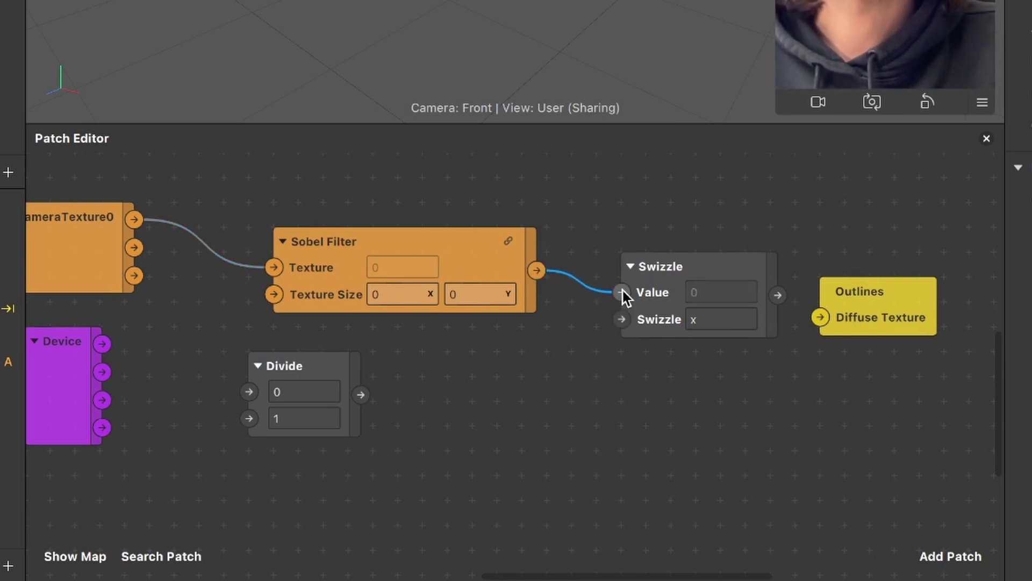
Step: Connect the Swizzle output to the Outlines Diffuse Texture and tidy the nodes
scroll(623, 296, "right", 5)
left_click_drag(767, 290, 906, 290)
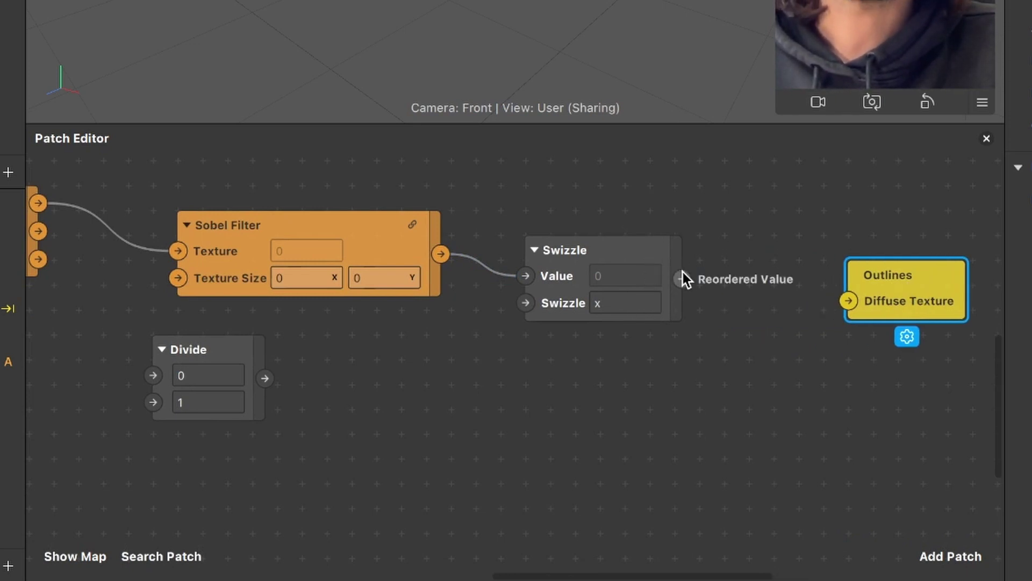
left_click_drag(683, 273, 848, 299)
left_click(914, 290)
left_click_drag(913, 295, 838, 270)
scroll(633, 346, "left", 5)
scroll(632, 346, "down", 2)
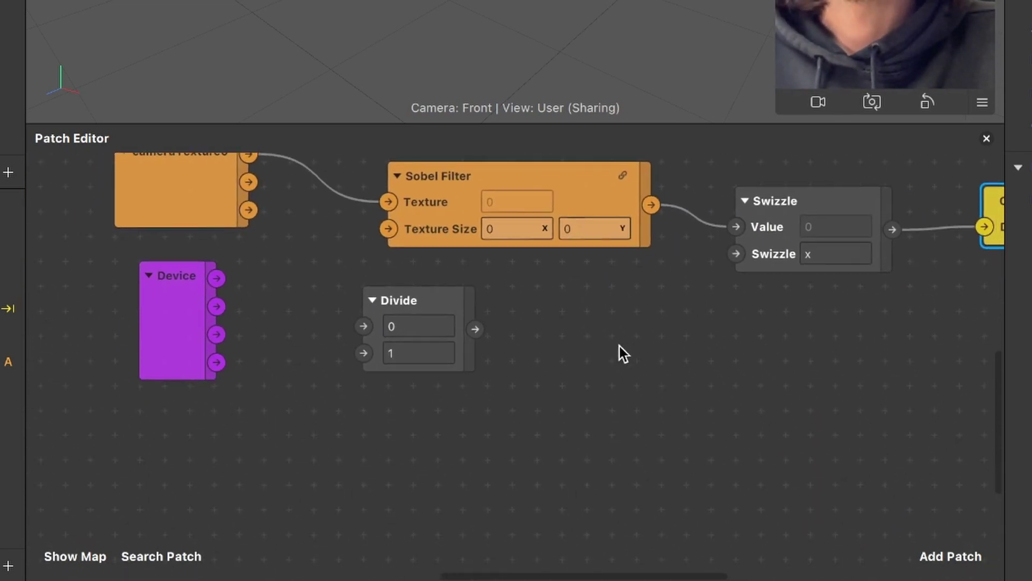
left_click_drag(396, 302, 342, 304)
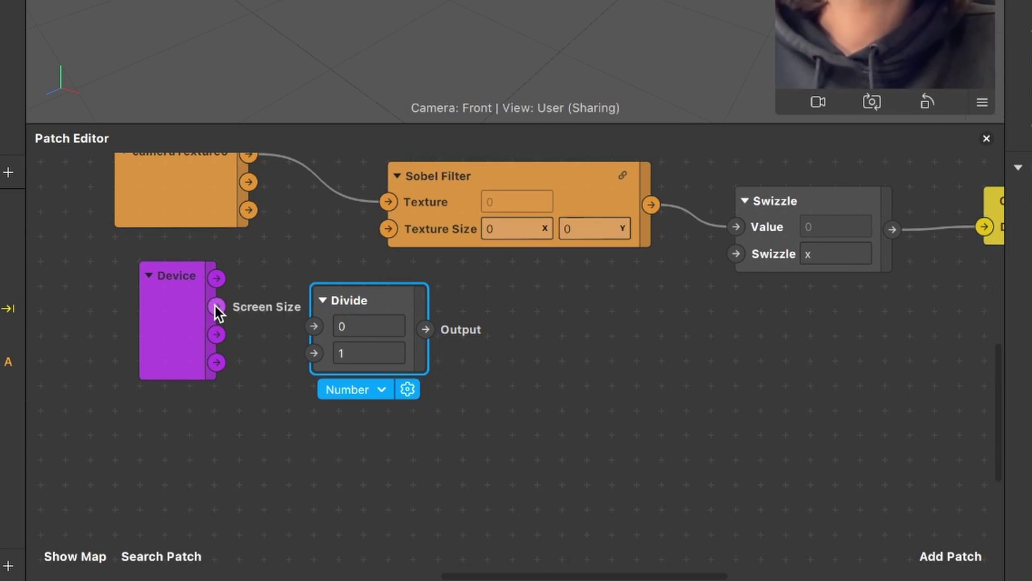
Step: Wire Device Screen Size and Screen Scale into the two Divide inputs
left_click_drag(215, 305, 315, 328)
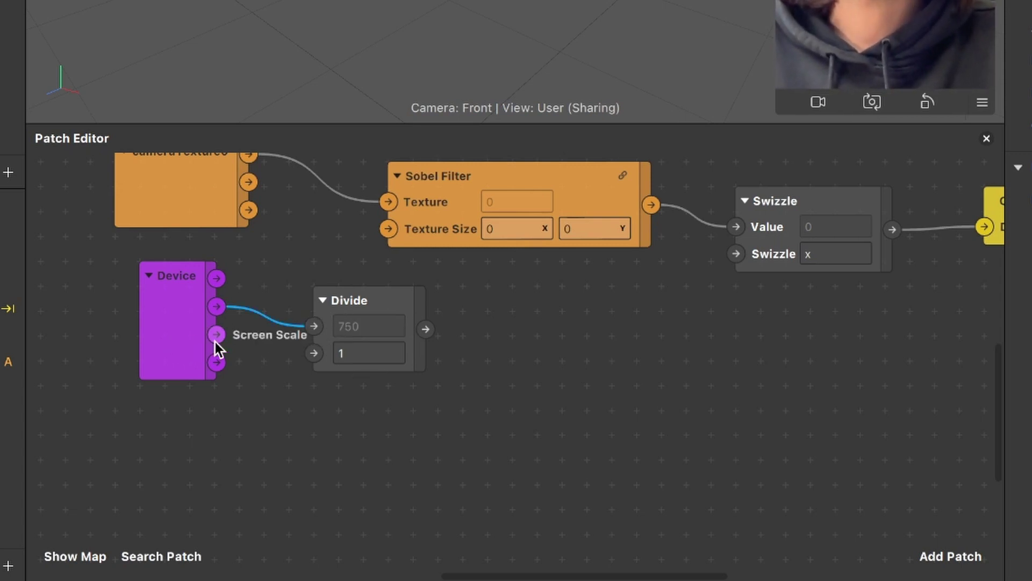
left_click_drag(215, 341, 299, 351)
left_click_drag(301, 350, 316, 352)
left_click(259, 389)
left_click_drag(391, 299, 336, 322)
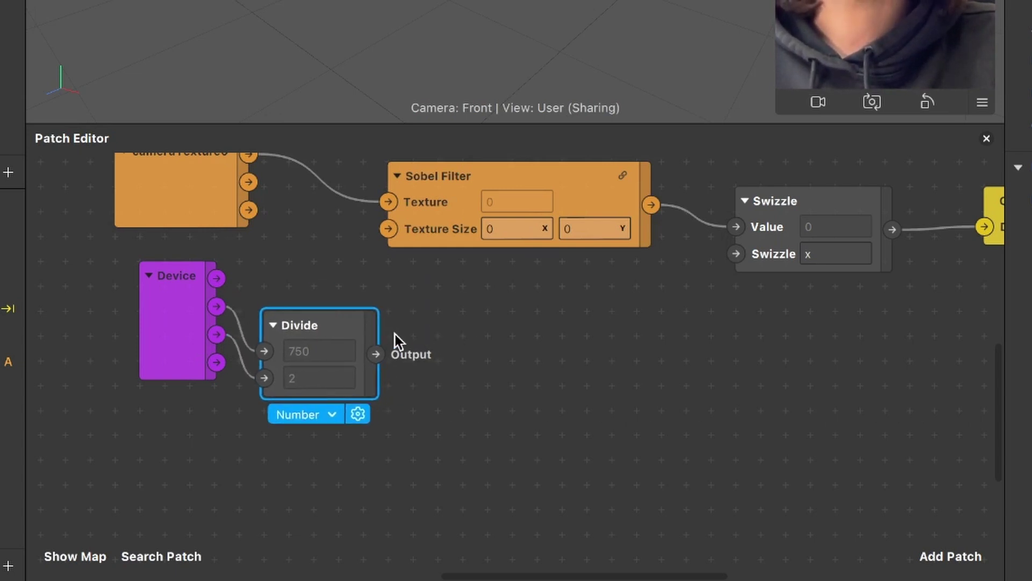
Step: Feed the Divide output into Sobel Filter Texture Size, giving 375 by 667
left_click_drag(378, 353, 392, 228)
scroll(529, 318, "right", 5)
scroll(529, 318, "down", 5)
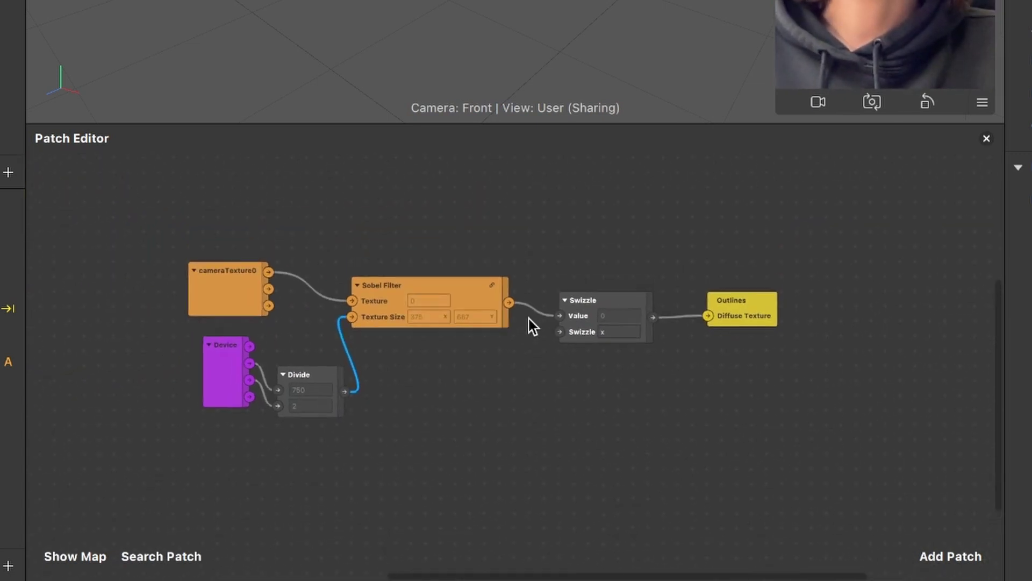
scroll(530, 318, "up", 4)
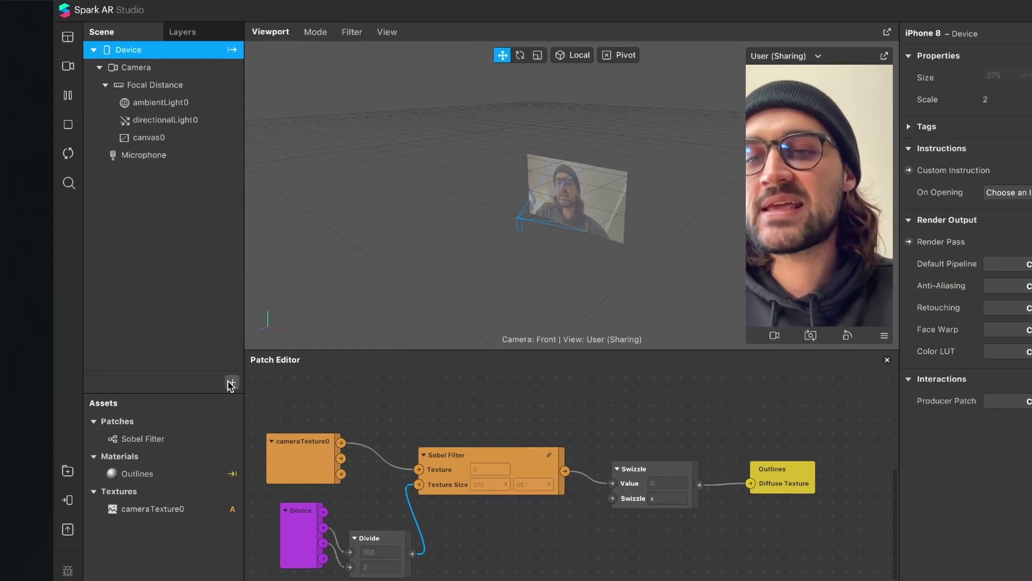
Step: Insert a Rectangle under canvas0 and rename rectangle0 to 'Outlines'
left_click(231, 383)
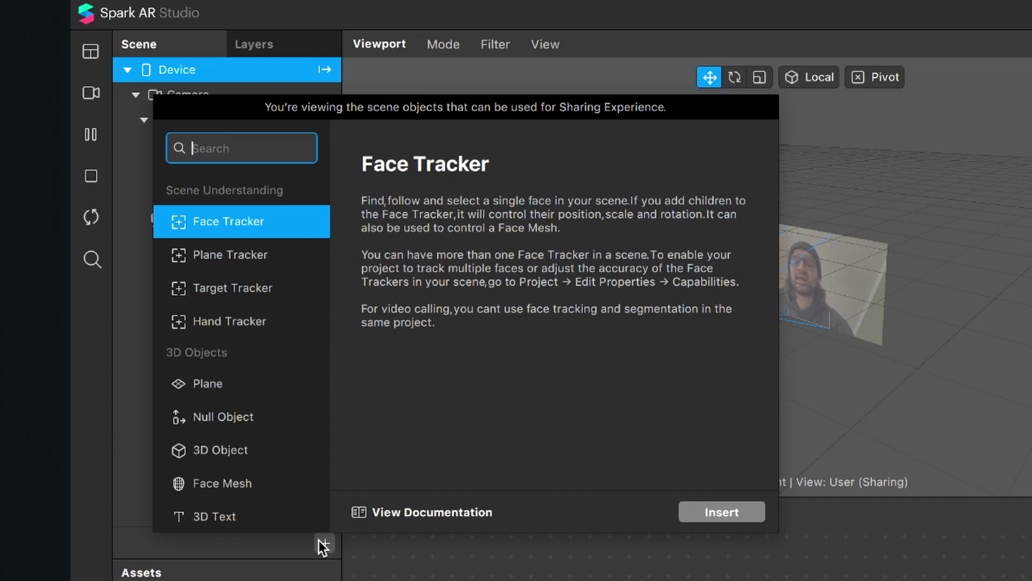
type("re")
key("Return")
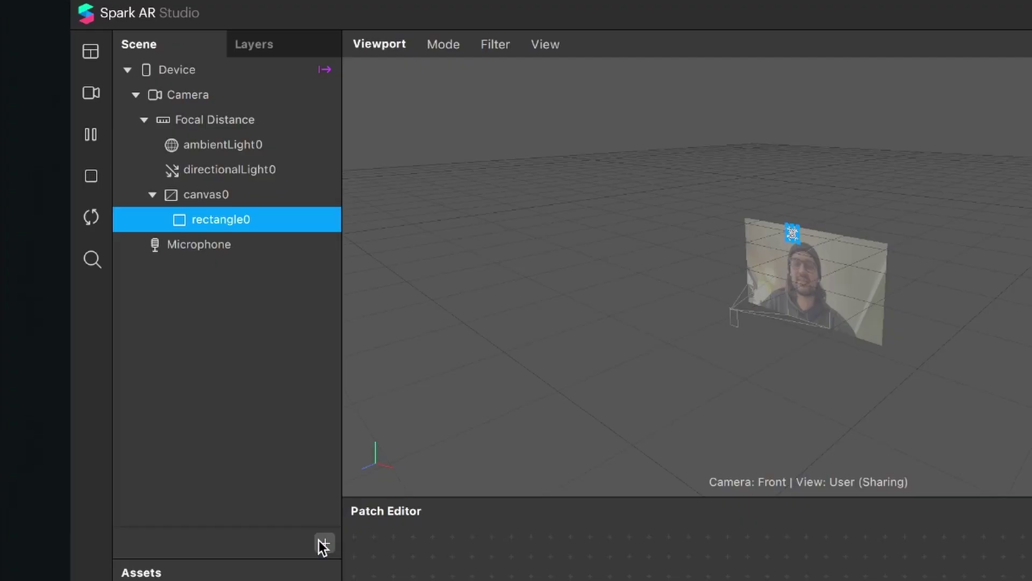
double_click(254, 221)
type("Outlines")
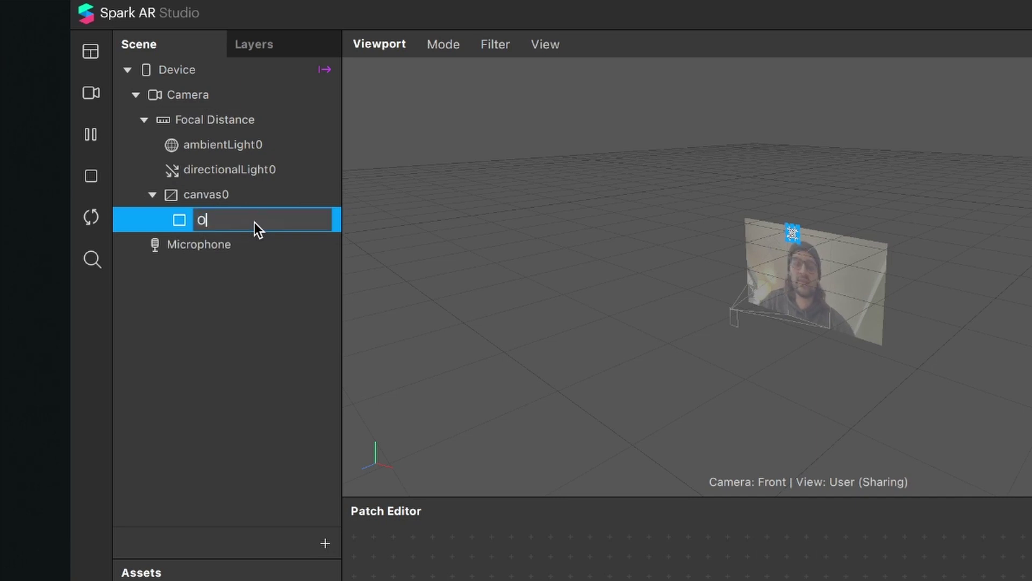
key("Return")
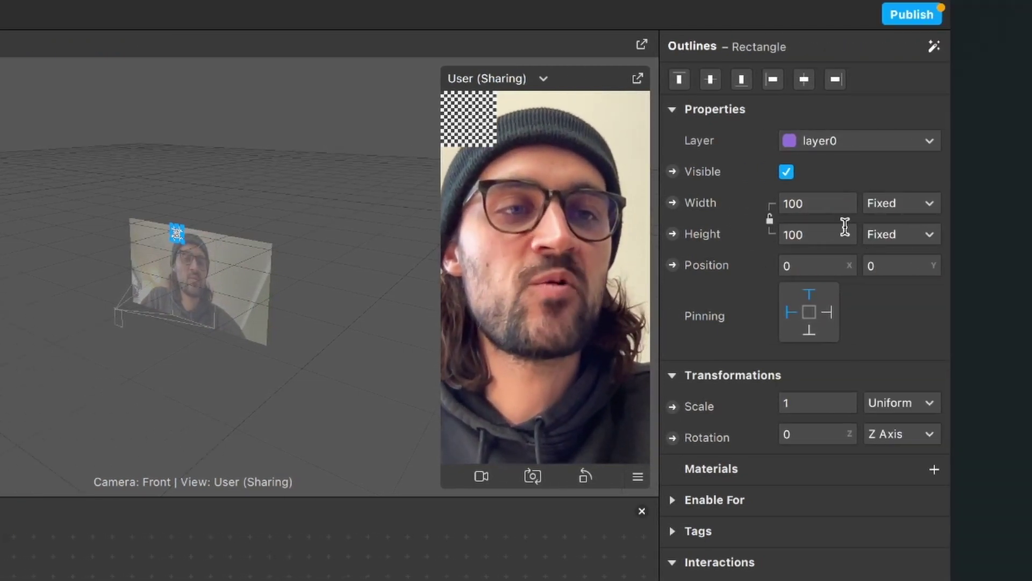
Step: Set the rectangle's width and height to Relative 102 and assign the Outlines material
left_click(873, 209)
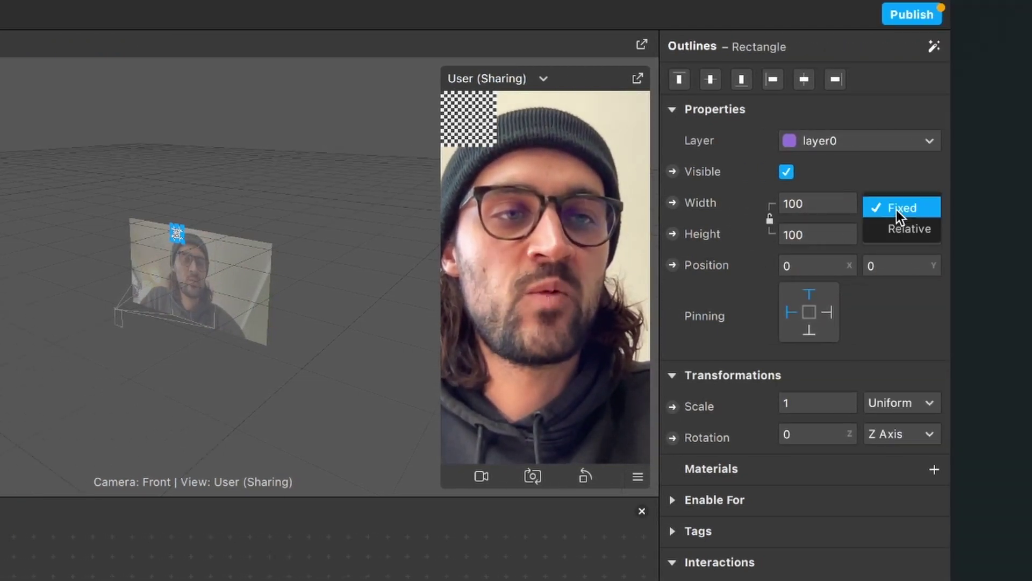
left_click(896, 230)
left_click(896, 234)
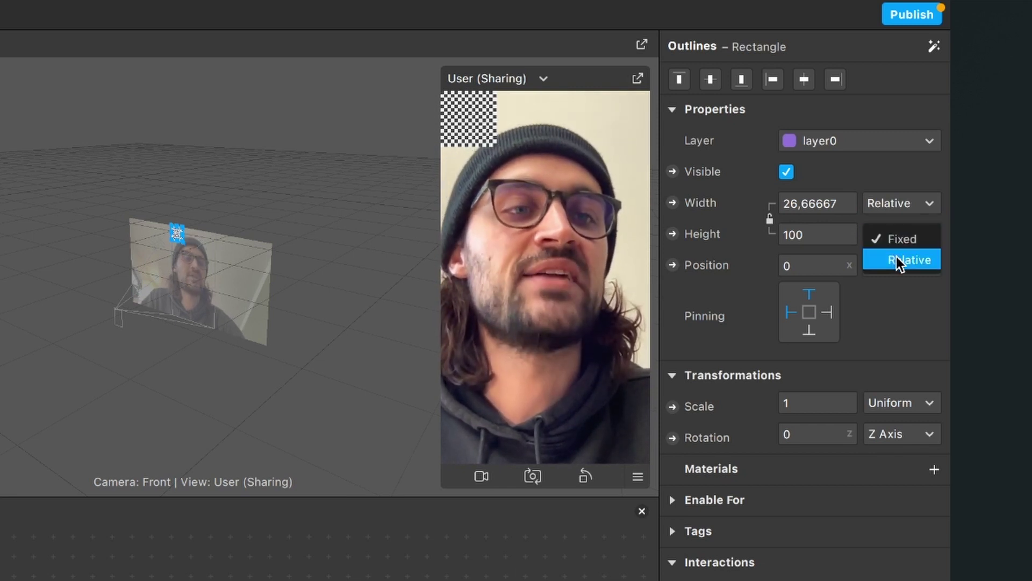
left_click(897, 259)
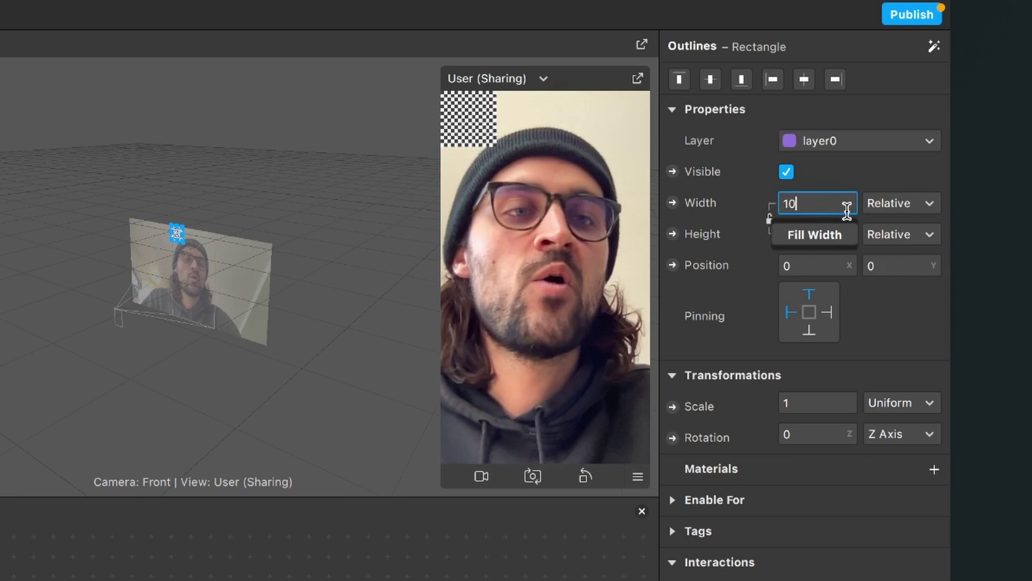
left_click(838, 235)
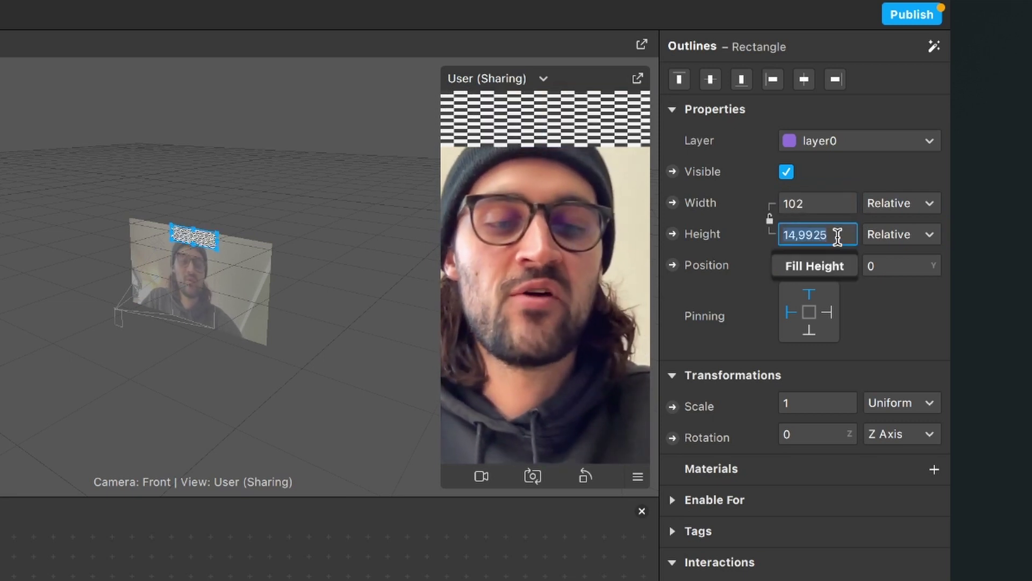
key("Return")
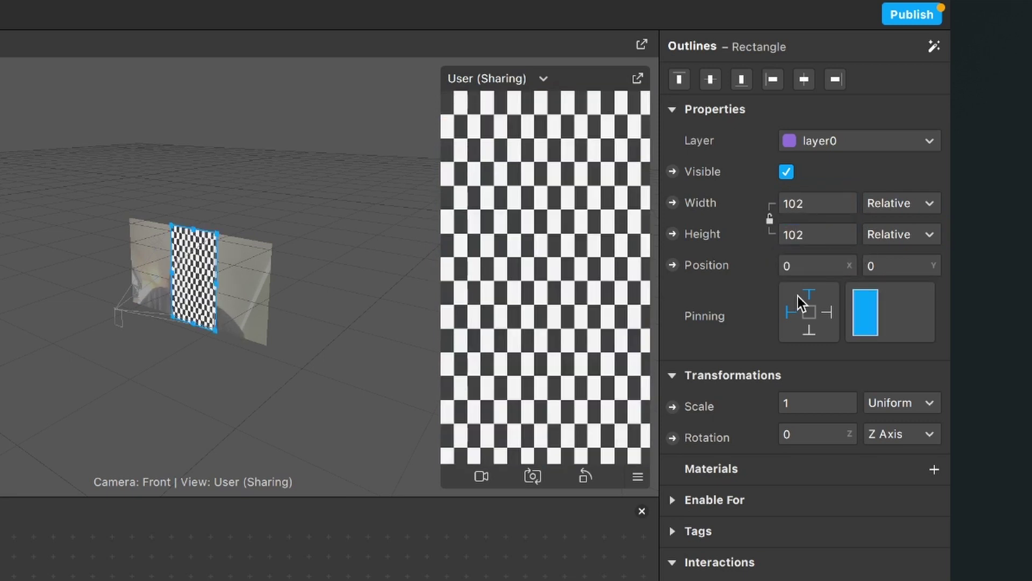
left_click(933, 469)
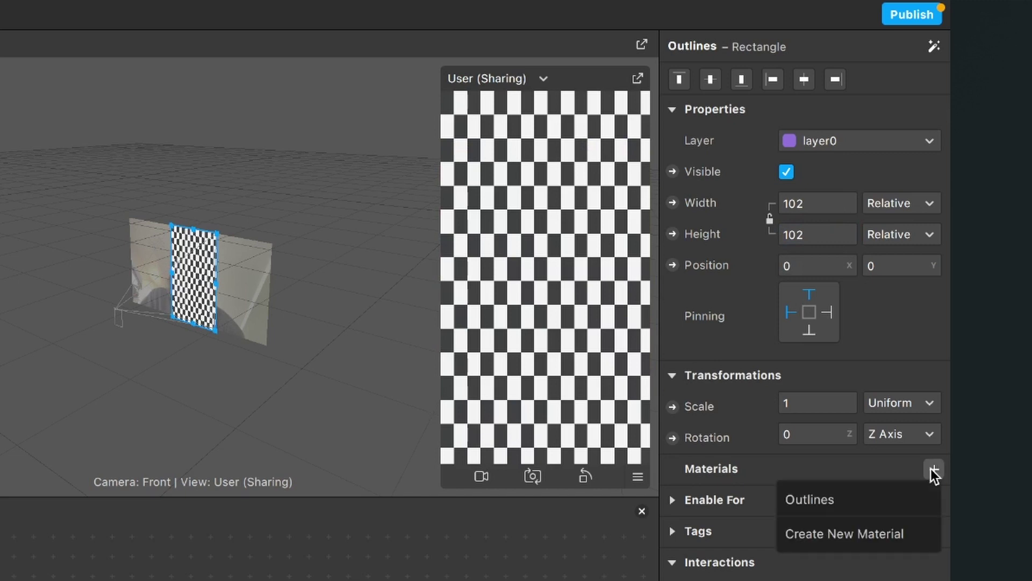
left_click(876, 499)
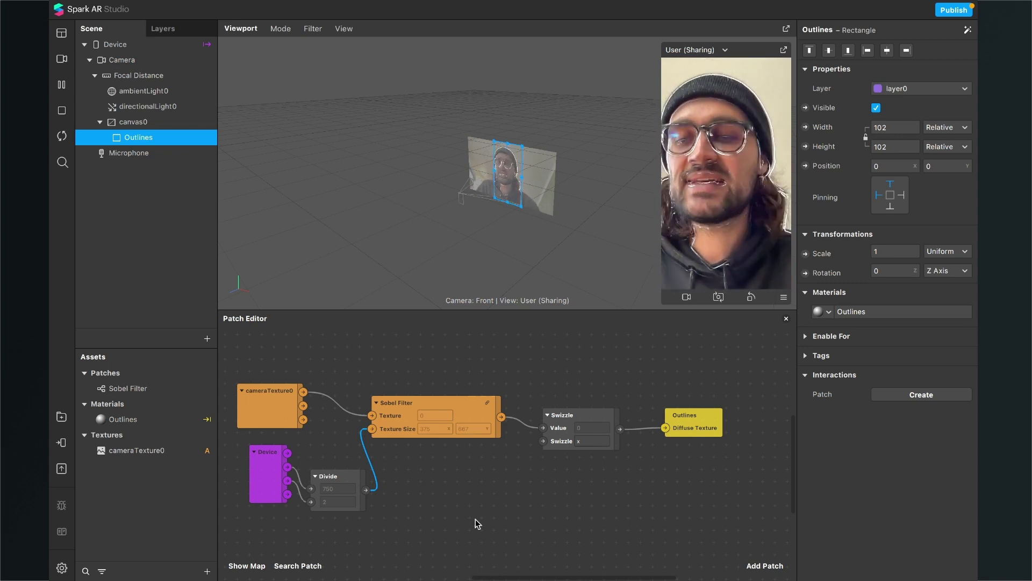
Step: Give the Outlines material a magenta diffuse colour and switch its blend mode to Add
double_click(123, 420)
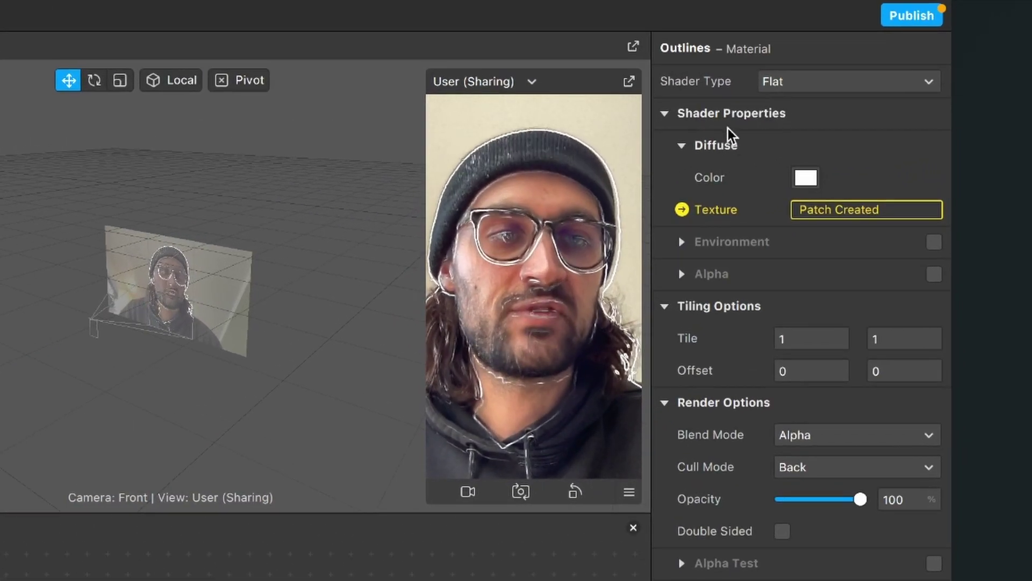
left_click(811, 181)
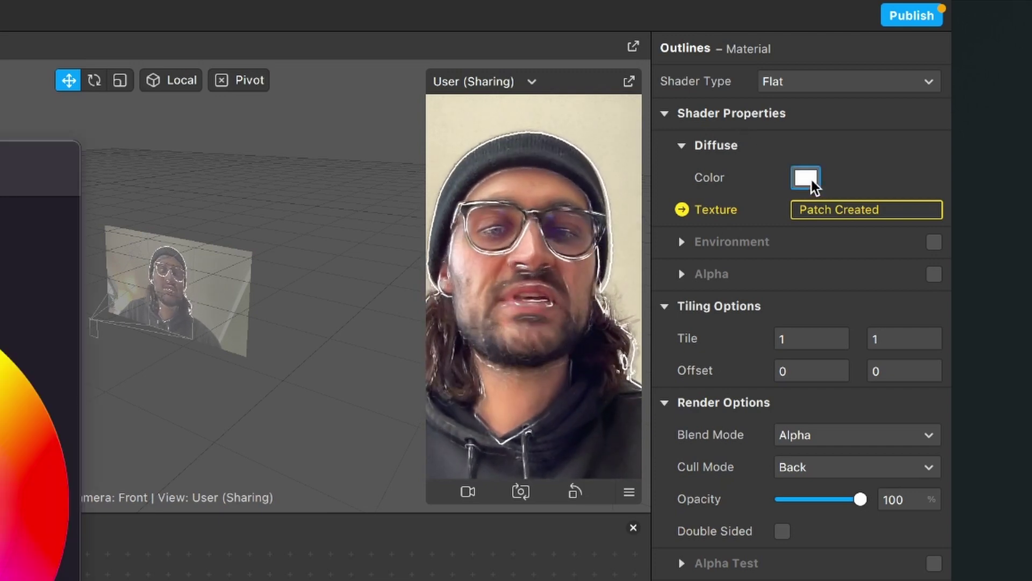
left_click_drag(325, 329, 350, 364)
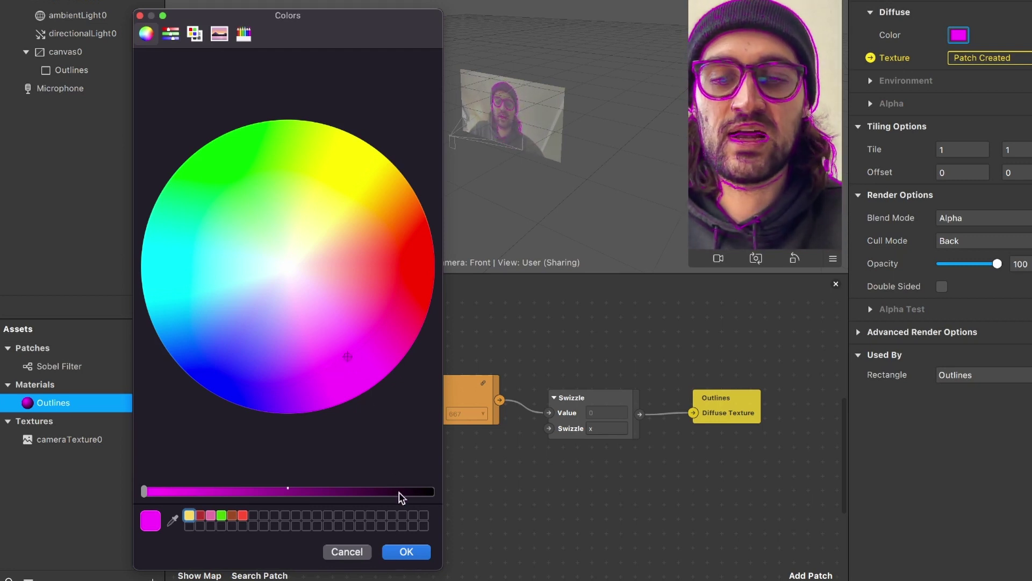
left_click(406, 551)
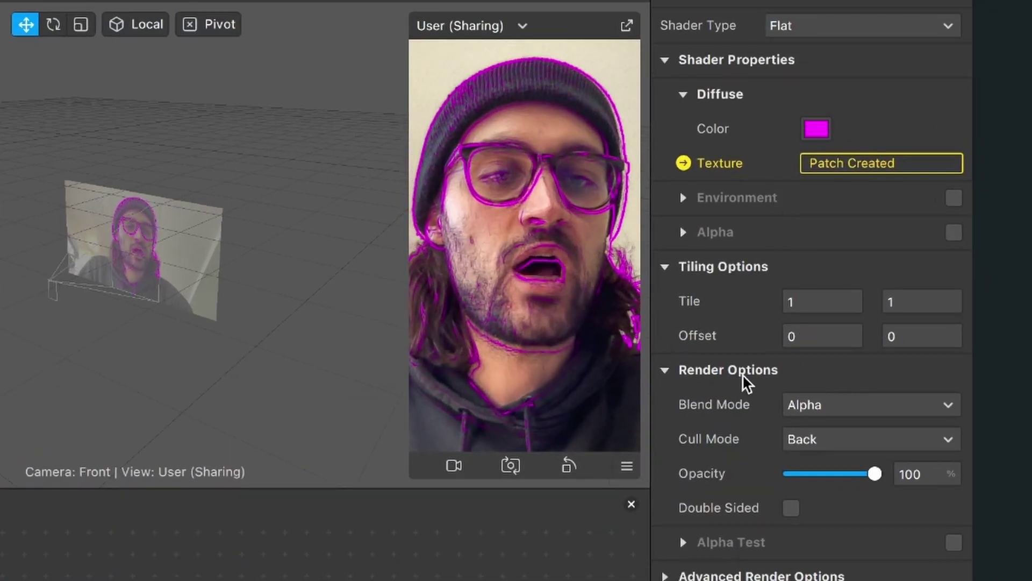
left_click(832, 399)
left_click(834, 410)
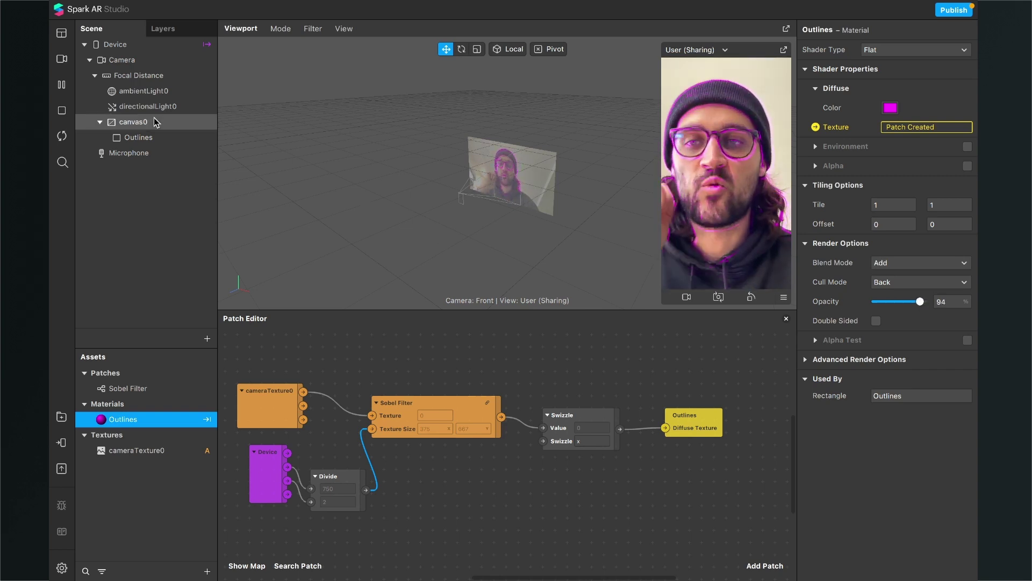
Step: With the Outlines rectangle selected, enlarge the viewport and device preview, then edit its width value
left_click(146, 138)
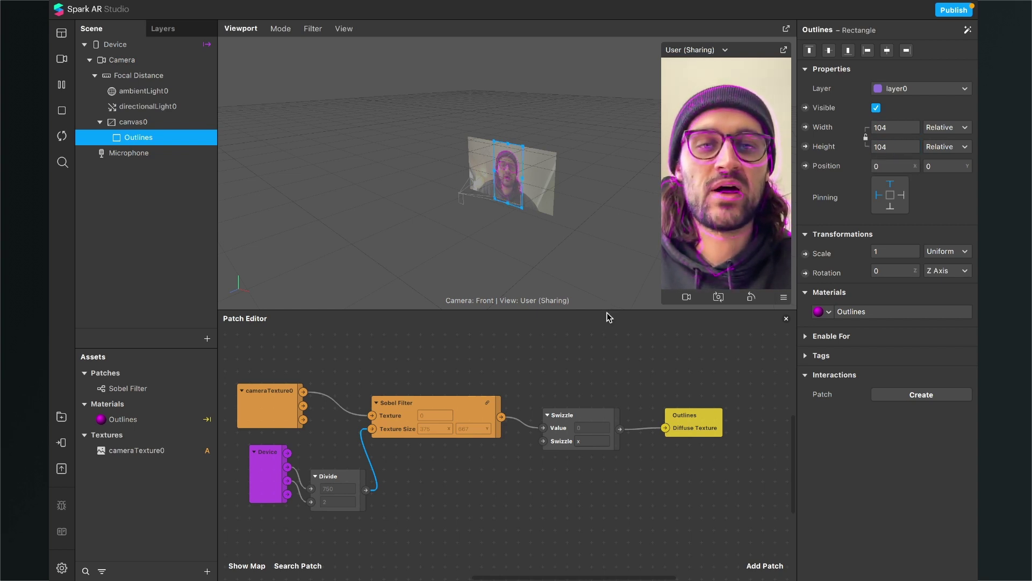
left_click_drag(607, 312, 607, 406)
left_click_drag(662, 300, 612, 390)
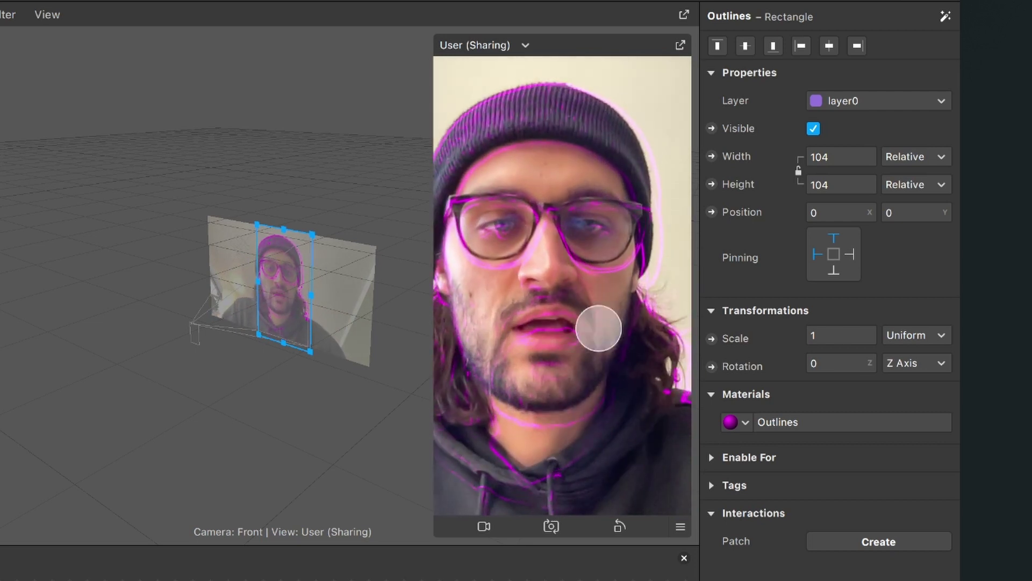
left_click(843, 158)
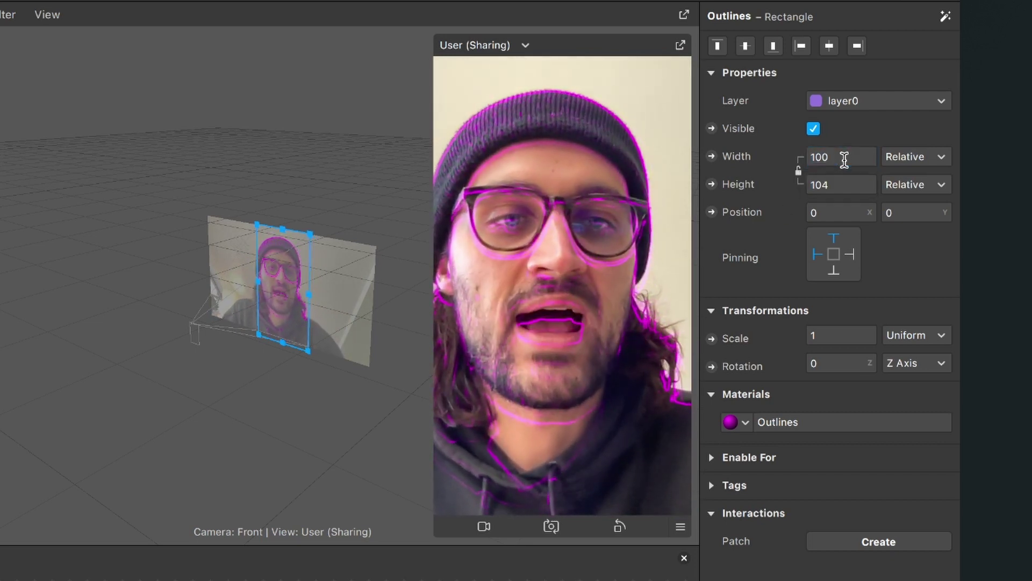